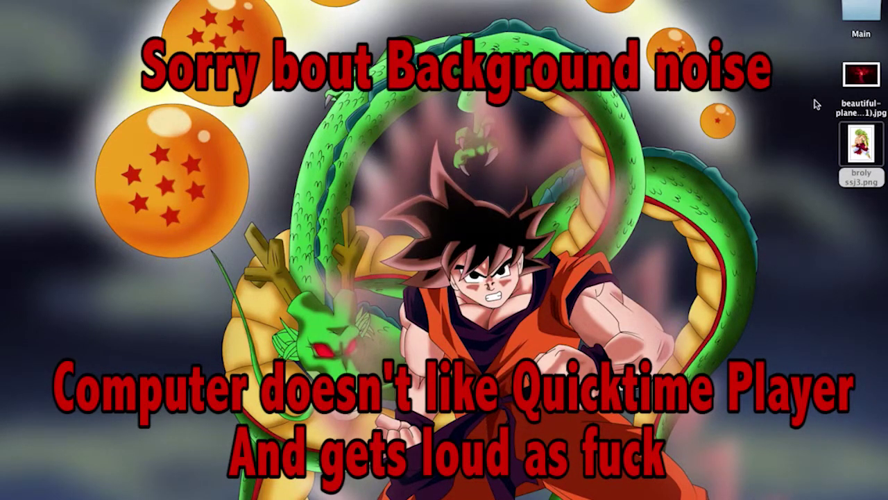
# - Preview the images broly ssj3.png and the red space wallpaper JPG on the desktop
pyautogui.click(849, 158)
pyautogui.press('space')
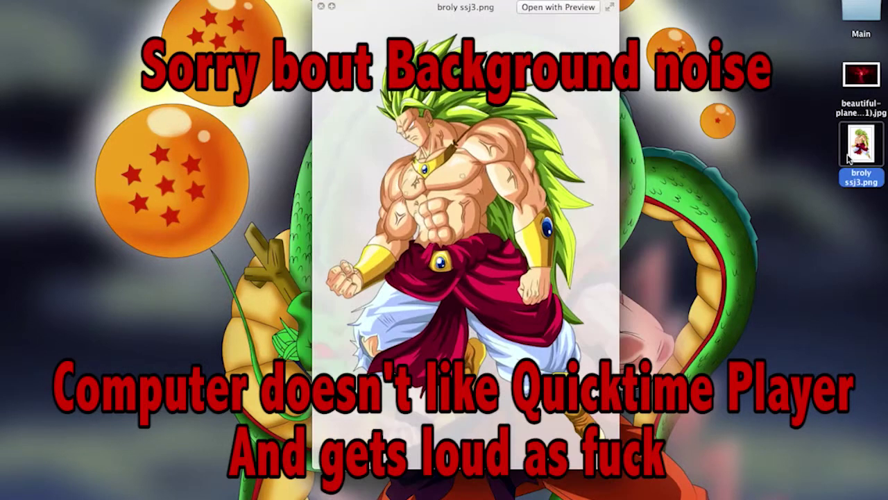
pyautogui.press('space')
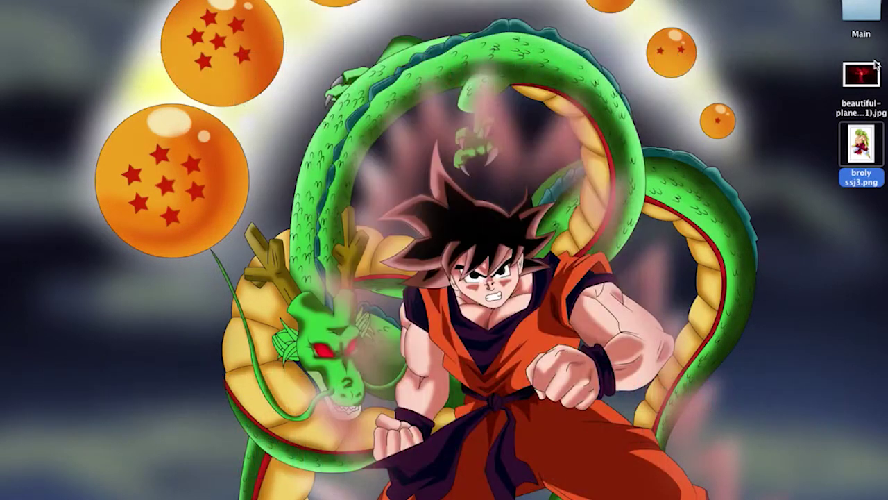
pyautogui.click(864, 81)
pyautogui.press('space')
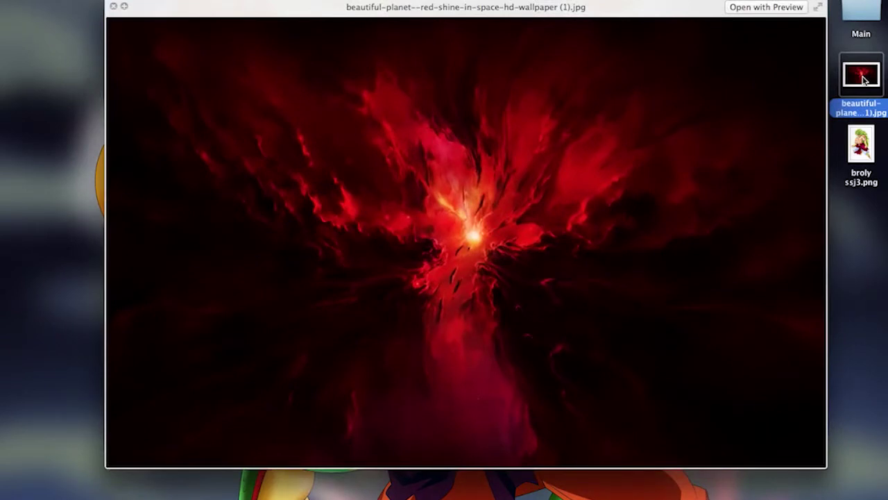
pyautogui.press('space')
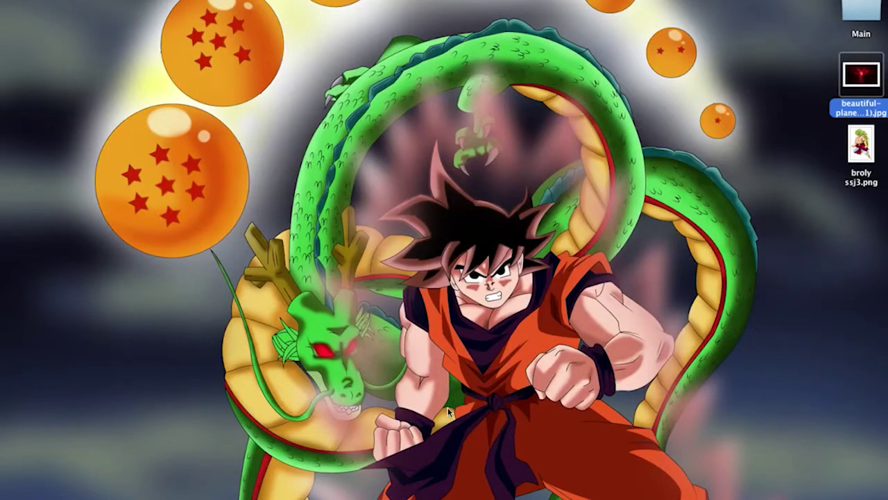
# - Switch to Photoshop and start a Pen path in broly ssj3.png, tracing the torso edge up towards the armpit beside the enclosed hair
pyautogui.click(298, 490)
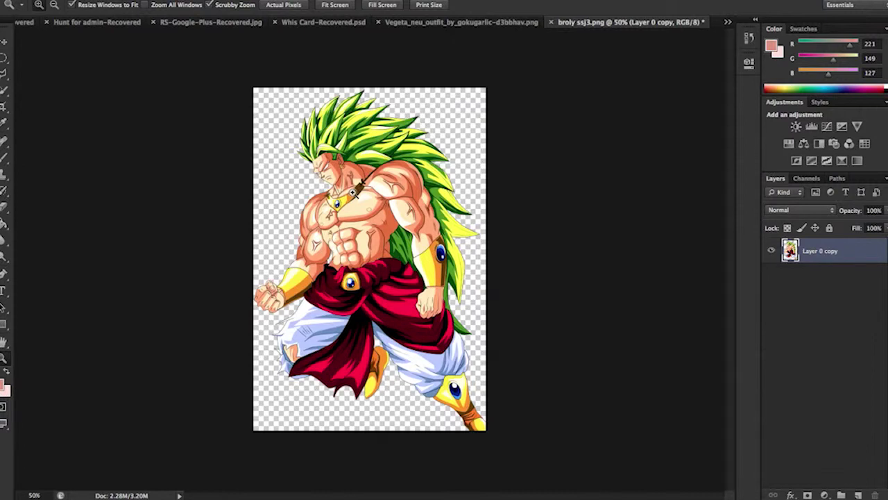
pyautogui.press('p')
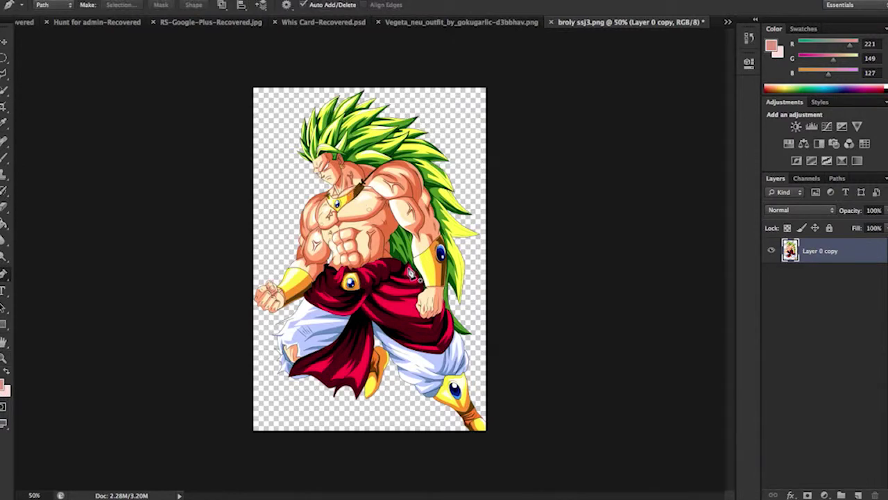
pyautogui.scroll(3, 412, 273)
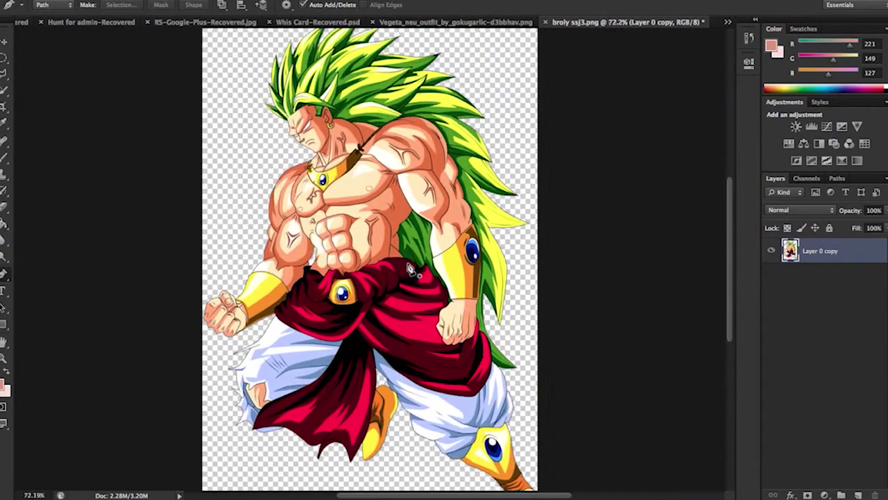
pyautogui.scroll(3, 412, 273)
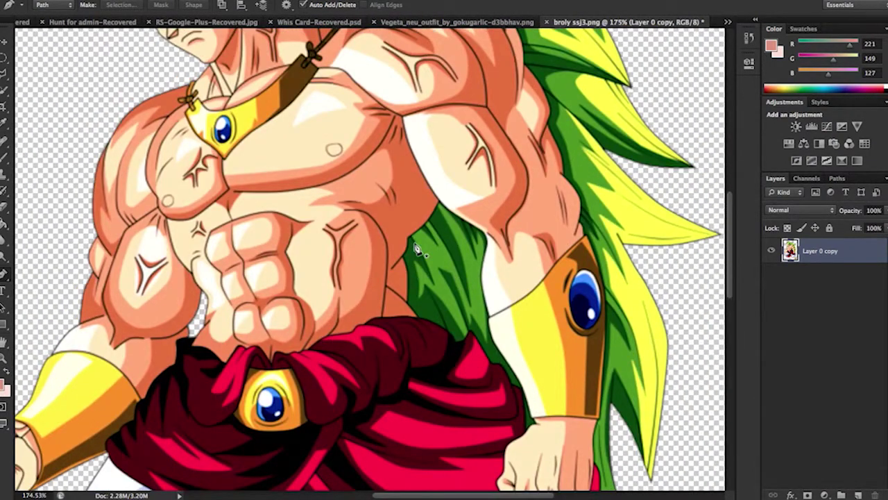
pyautogui.scroll(4, 417, 250)
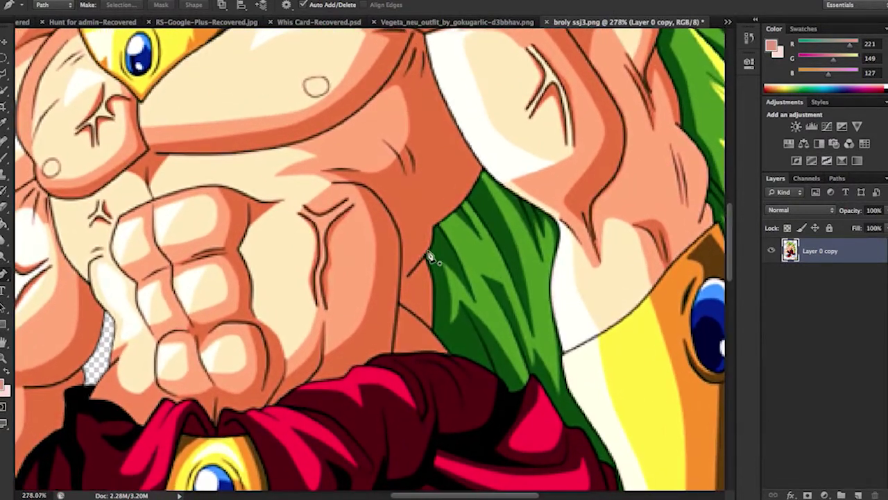
pyautogui.click(428, 255)
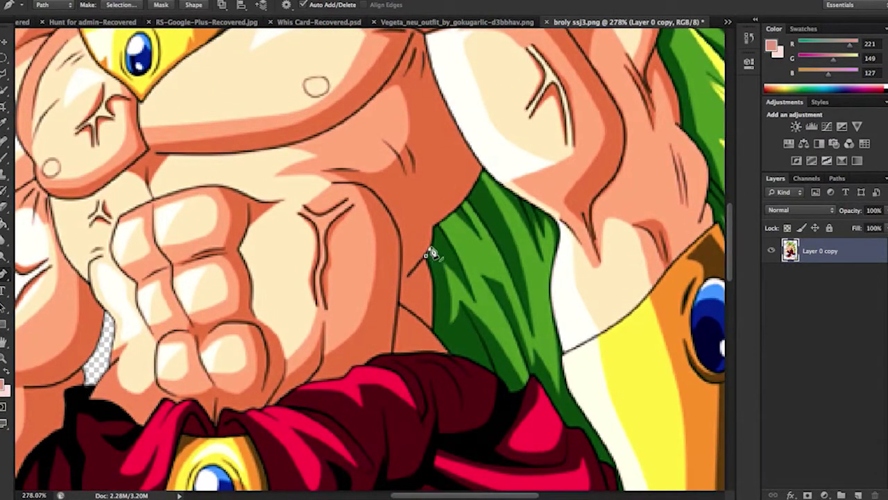
pyautogui.click(433, 242)
pyautogui.click(434, 227)
pyautogui.click(444, 221)
pyautogui.click(459, 208)
pyautogui.click(459, 208)
pyautogui.click(468, 196)
# - Continue the path from the armpit down the inner edge of the arm to the top of the gold wristband
pyautogui.click(491, 178)
pyautogui.click(508, 192)
pyautogui.click(530, 203)
pyautogui.click(548, 213)
pyautogui.click(558, 222)
pyautogui.click(553, 269)
pyautogui.click(552, 315)
pyautogui.click(561, 352)
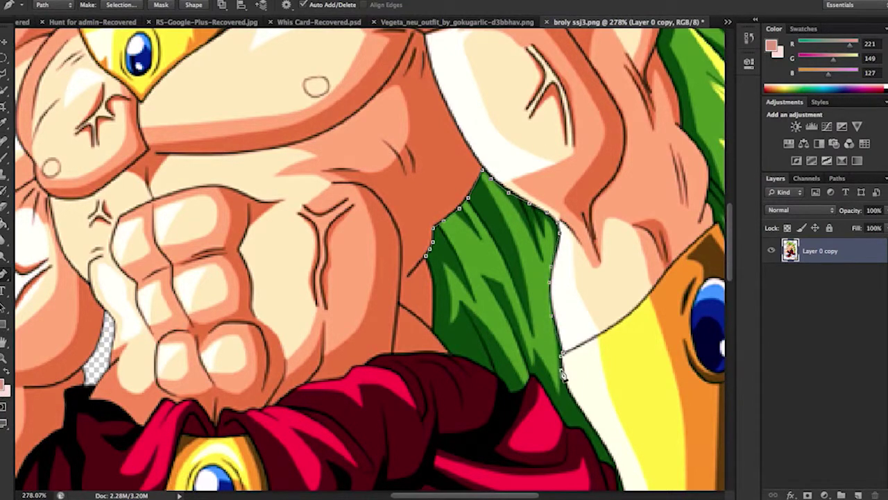
# - Extend the path along the inner edge of the gold wristband to the wrist
pyautogui.click(562, 370)
pyautogui.click(571, 395)
pyautogui.click(586, 413)
pyautogui.click(604, 445)
pyautogui.click(614, 465)
pyautogui.scroll(-3, 615, 466)
pyautogui.hscroll(3, 614, 466)
pyautogui.click(569, 447)
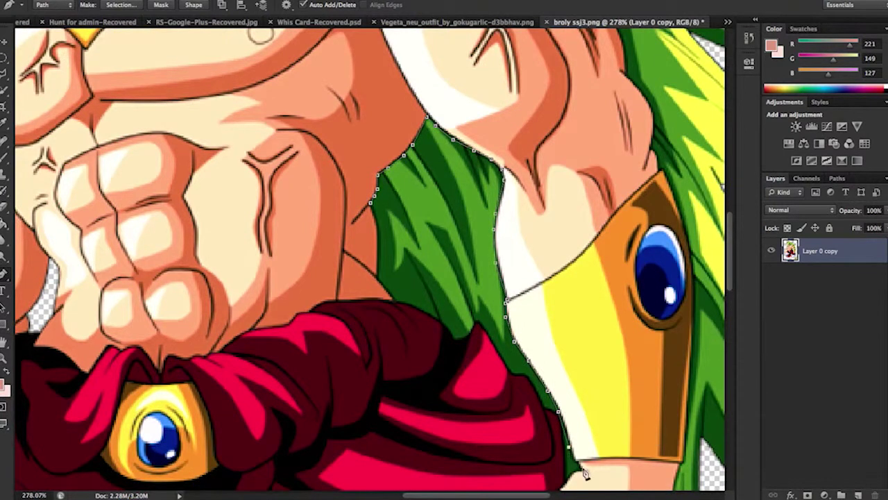
pyautogui.click(573, 459)
pyautogui.click(584, 470)
# - Bring the path back up between the hair and the red sash to the sash's pointed fold
pyautogui.click(576, 472)
pyautogui.click(568, 477)
pyautogui.click(566, 463)
pyautogui.moveTo(552, 414); pyautogui.dragTo(538, 418)
pyautogui.click(543, 406)
pyautogui.click(538, 394)
pyautogui.click(529, 378)
pyautogui.click(512, 374)
pyautogui.click(489, 338)
pyautogui.click(477, 323)
# - Trace the remaining sash and waist edge and close the path around the hair between torso and arm
pyautogui.click(454, 337)
pyautogui.click(426, 312)
pyautogui.click(400, 300)
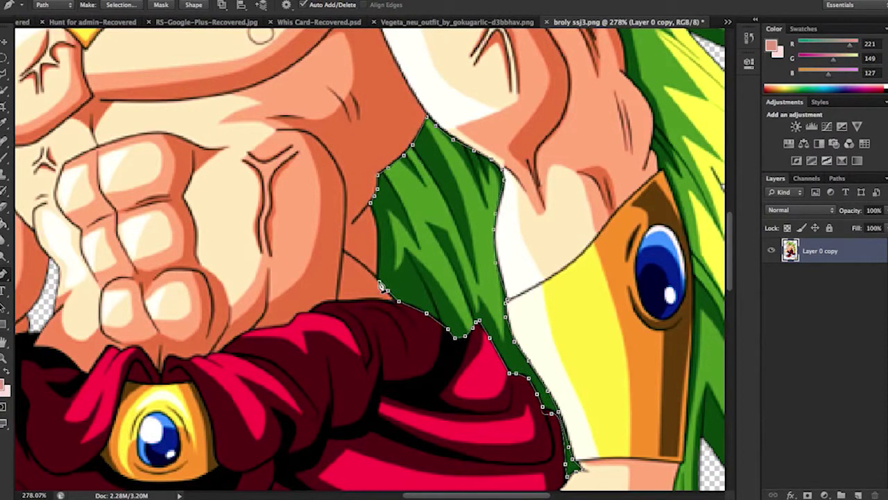
pyautogui.click(380, 281)
pyautogui.click(380, 251)
pyautogui.click(373, 206)
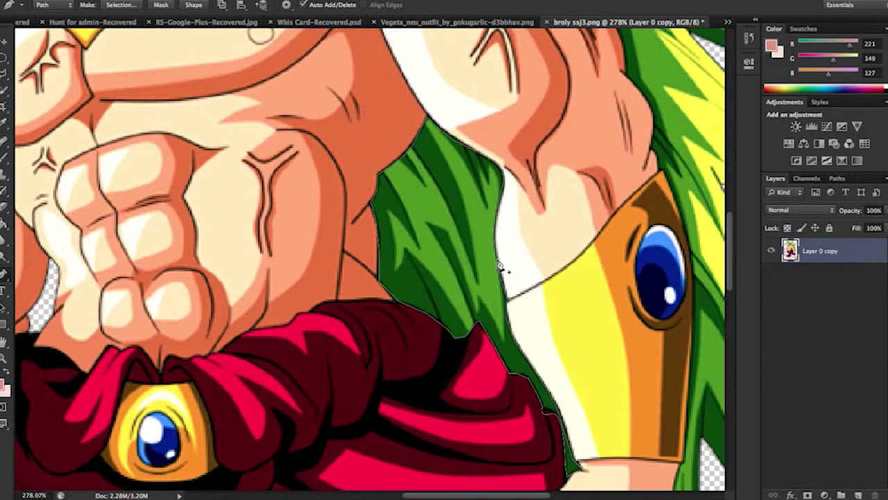
# - Start a second Pen path beside the forehead, running loosely outside the front hair spikes on the transparent area
pyautogui.press('z')
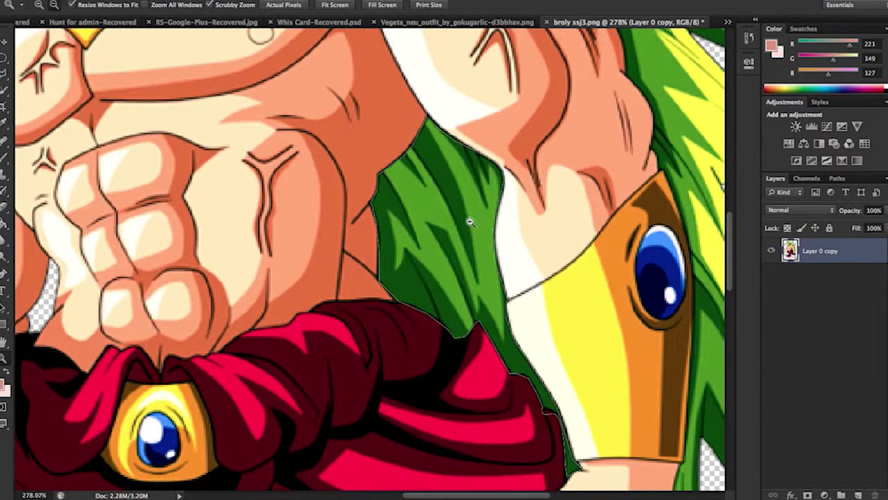
pyautogui.keyDown('alt'); pyautogui.click(470, 223); pyautogui.keyUp('alt')
pyautogui.keyDown('alt'); pyautogui.click(470, 222); pyautogui.keyUp('alt')
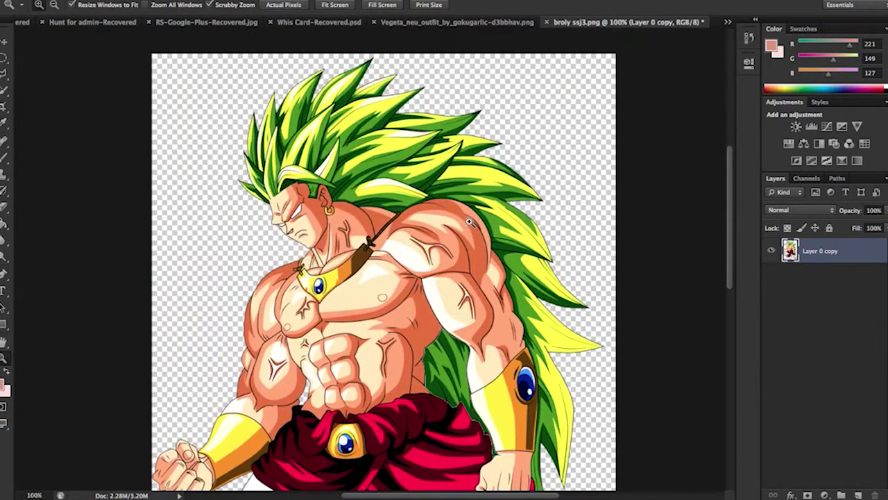
pyautogui.click(262, 211)
pyautogui.click(262, 211)
pyautogui.click(262, 211)
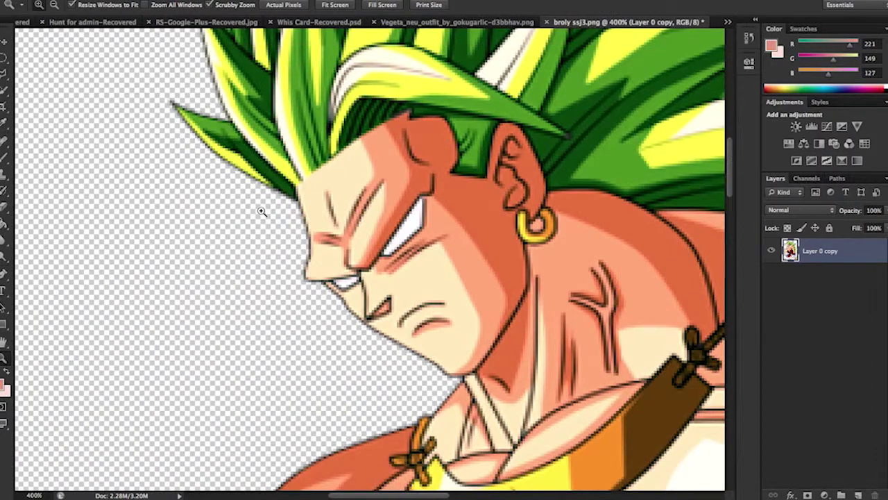
pyautogui.scroll(3, 262, 211)
pyautogui.press('p')
pyautogui.click(287, 334)
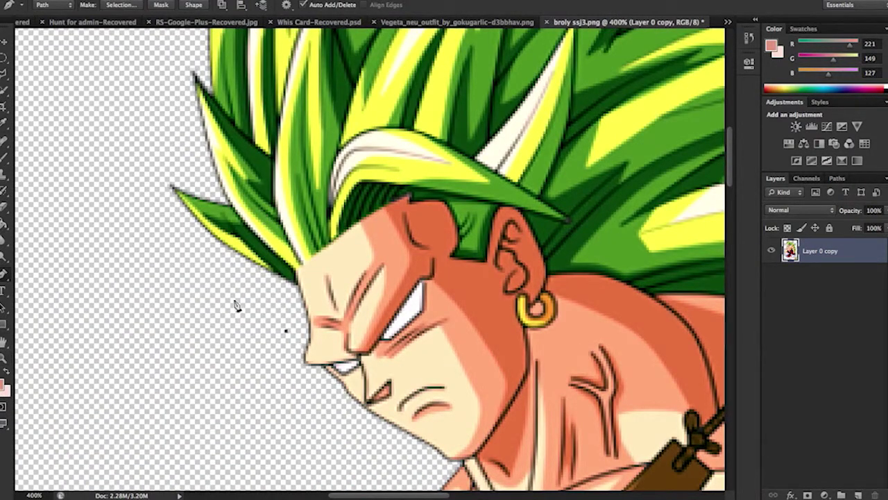
pyautogui.click(165, 252)
pyautogui.scroll(3, 166, 254)
pyautogui.click(143, 247)
pyautogui.scroll(6, 143, 247)
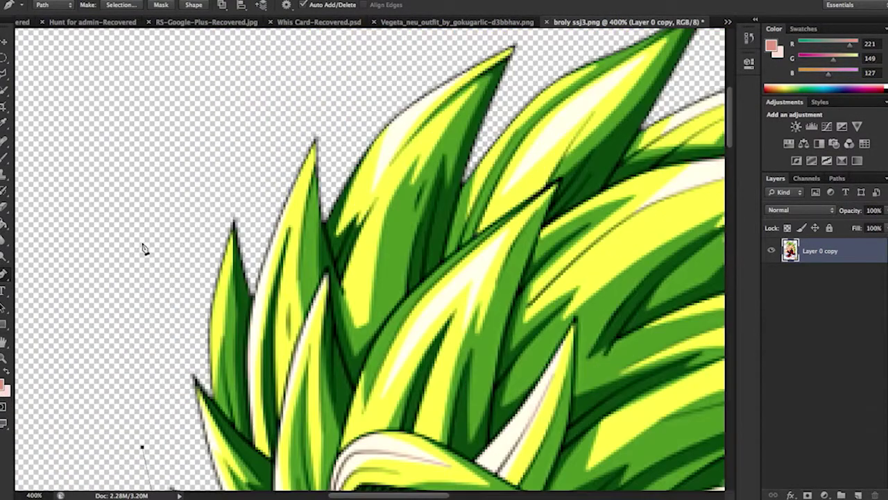
pyautogui.click(141, 243)
# - Carry the loose outline over the top spikes of the hair and on towards the back
pyautogui.click(243, 109)
pyautogui.click(404, 67)
pyautogui.scroll(5, 405, 69)
pyautogui.hscroll(2, 405, 69)
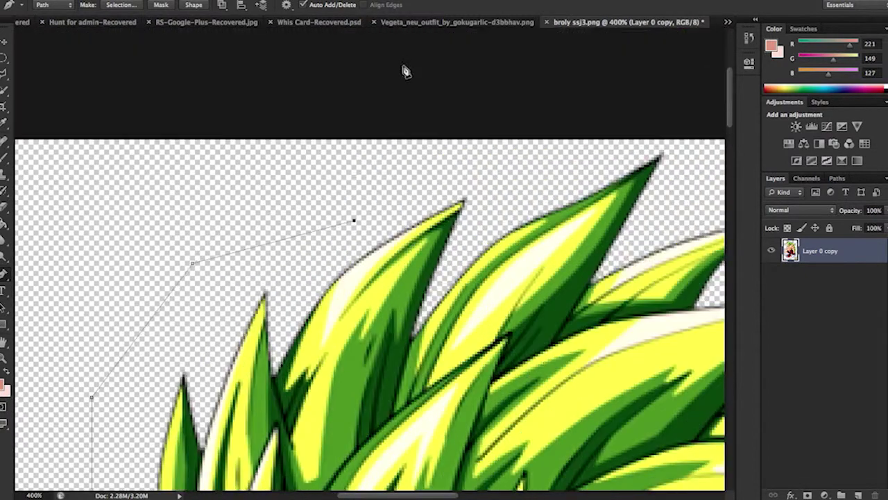
pyautogui.click(506, 151)
pyautogui.hscroll(6, 507, 152)
pyautogui.click(515, 149)
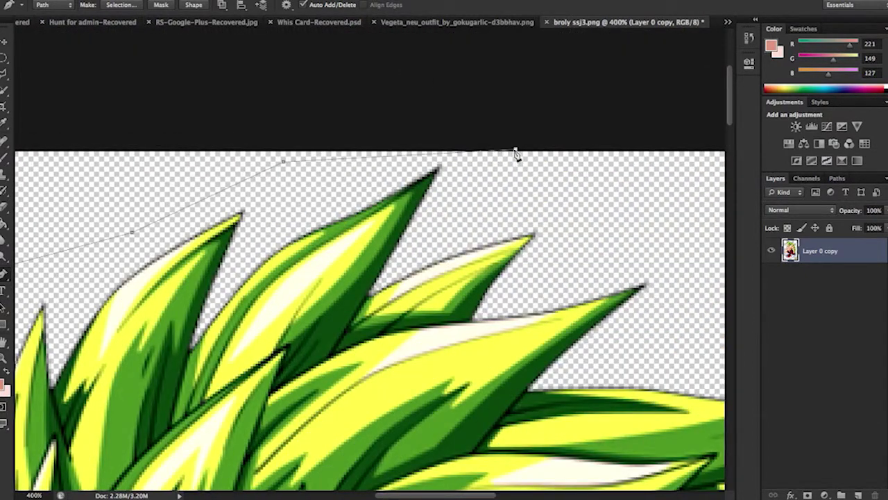
pyautogui.click(687, 211)
pyautogui.hscroll(9, 686, 211)
# - Run the loose outline down outside the back hair, past the tip of the lowest green strand
pyautogui.scroll(-4, 686, 210)
pyautogui.scroll(-4, 664, 208)
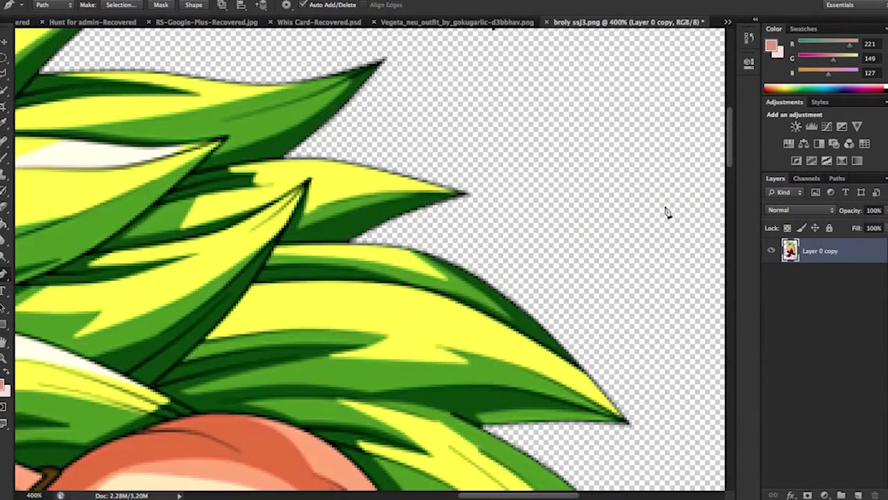
pyautogui.scroll(-4, 666, 213)
pyautogui.scroll(-4, 665, 276)
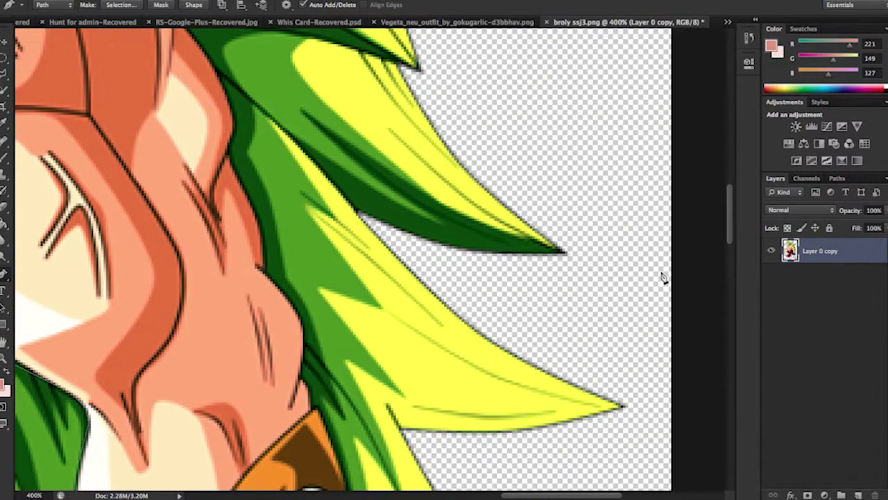
pyautogui.click(644, 406)
pyautogui.scroll(-2, 625, 451)
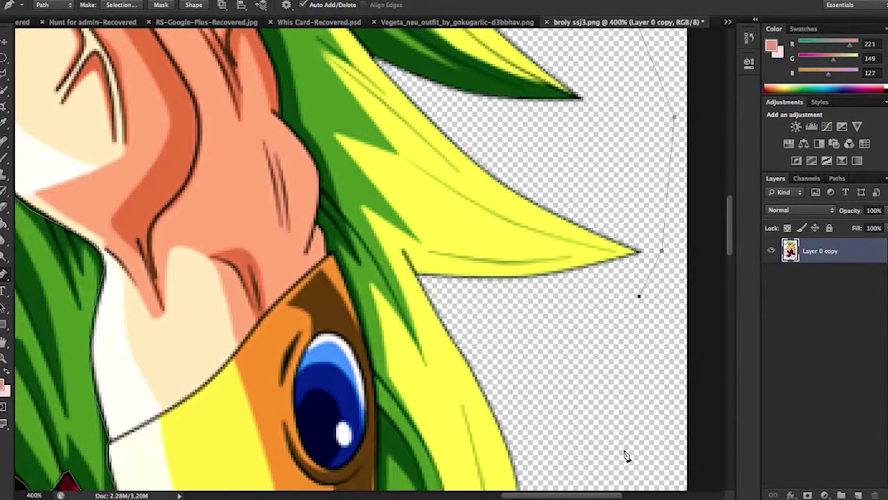
pyautogui.scroll(-4, 625, 452)
pyautogui.click(598, 389)
pyautogui.scroll(-4, 598, 390)
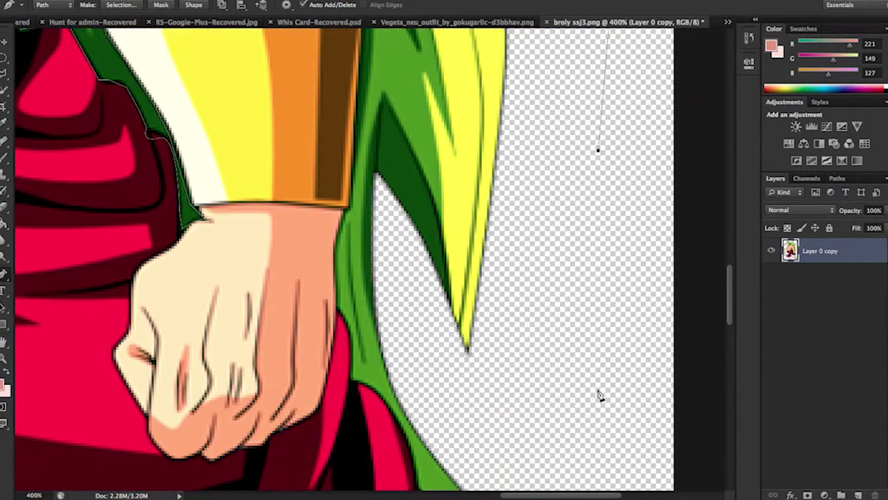
pyautogui.click(598, 390)
pyautogui.scroll(-5, 598, 390)
pyautogui.click(597, 389)
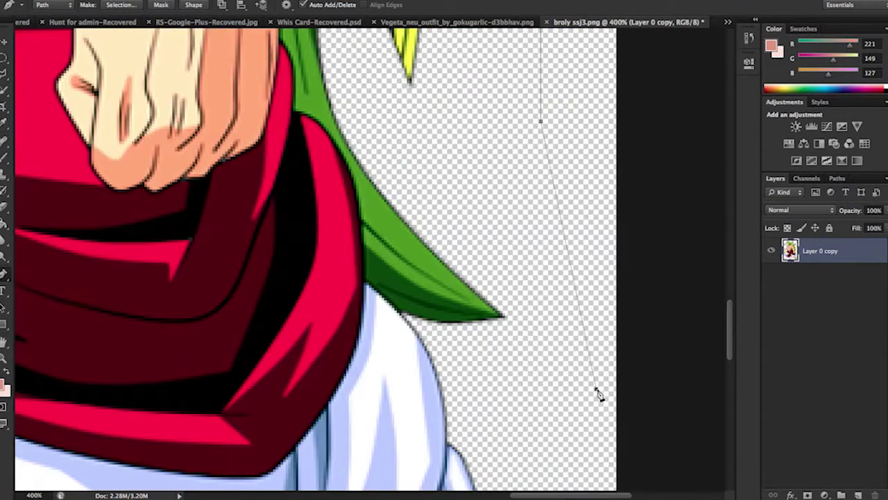
# - Trace the lowest hair strand's inner edge along the white trousers and red sash up towards the fist
pyautogui.click(401, 313)
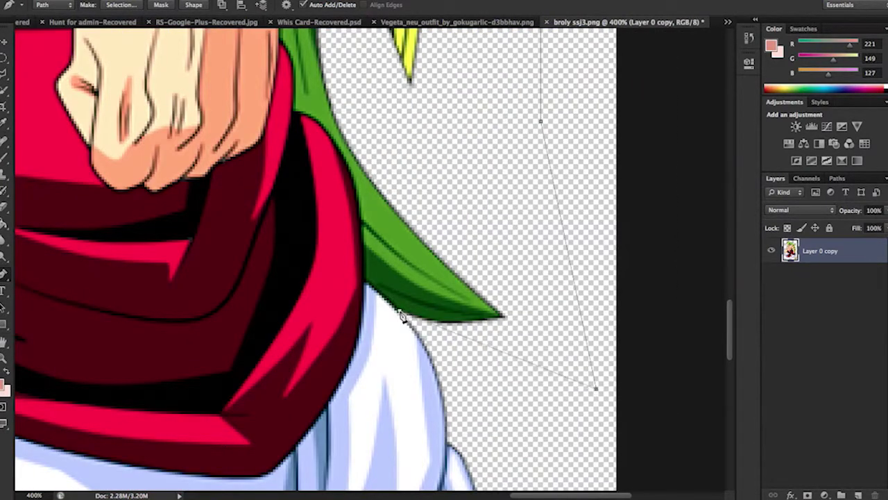
pyautogui.click(367, 283)
pyautogui.click(365, 259)
pyautogui.click(358, 194)
pyautogui.click(338, 152)
pyautogui.click(323, 126)
pyautogui.click(306, 111)
pyautogui.click(294, 111)
# - Continue the path along the red cloth and the back of the hand towards the wrist
pyautogui.click(295, 85)
pyautogui.click(291, 54)
pyautogui.click(280, 38)
pyautogui.scroll(3, 280, 39)
pyautogui.click(278, 51)
pyautogui.click(278, 36)
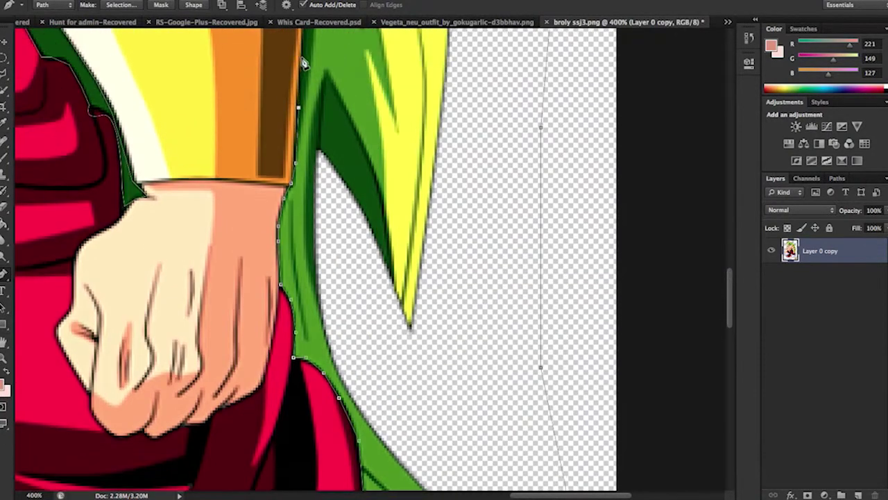
# - Trace the outer edge of the gold wristband against the hair up to the forearm
pyautogui.click(301, 58)
pyautogui.scroll(2, 303, 61)
pyautogui.click(306, 101)
pyautogui.click(308, 50)
pyautogui.scroll(2, 309, 52)
pyautogui.click(303, 91)
pyautogui.click(297, 54)
pyautogui.scroll(3, 298, 56)
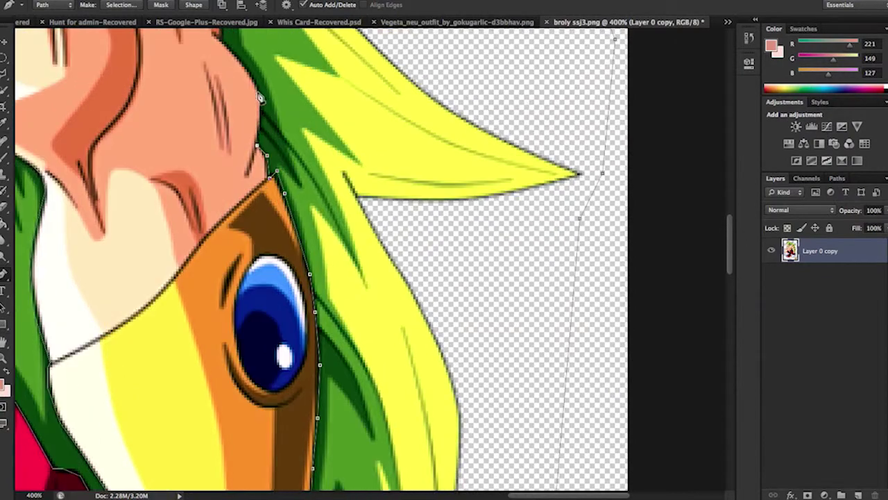
# - Follow the edge of the forearm and back of the upper arm against the hair
pyautogui.click(262, 110)
pyautogui.click(261, 89)
pyautogui.scroll(2, 232, 58)
pyautogui.click(221, 99)
pyautogui.click(221, 71)
pyautogui.scroll(3, 217, 53)
pyautogui.click(201, 120)
pyautogui.scroll(3, 194, 66)
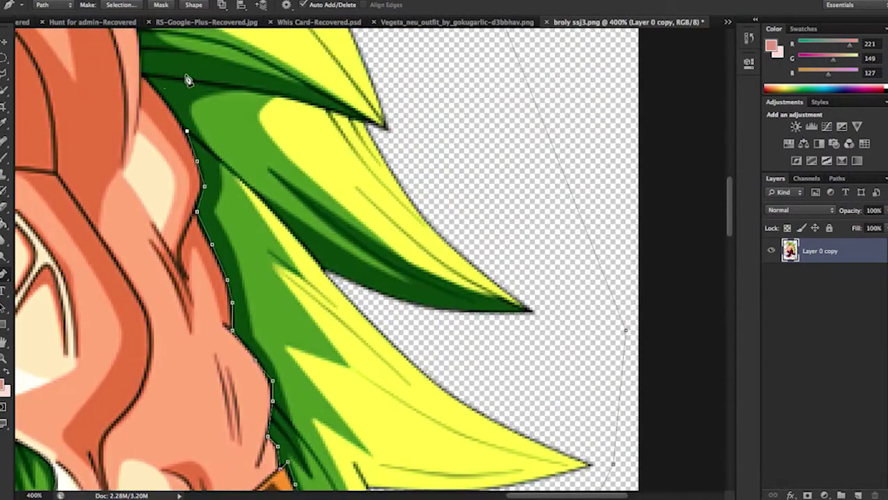
# - Trace the boundary between the hair and the back of the shoulder up to the shoulder's crest
pyautogui.click(159, 92)
pyautogui.click(141, 75)
pyautogui.scroll(2, 141, 76)
pyautogui.click(137, 78)
pyautogui.scroll(3, 138, 81)
pyautogui.click(252, 226)
pyautogui.click(217, 180)
pyautogui.click(197, 160)
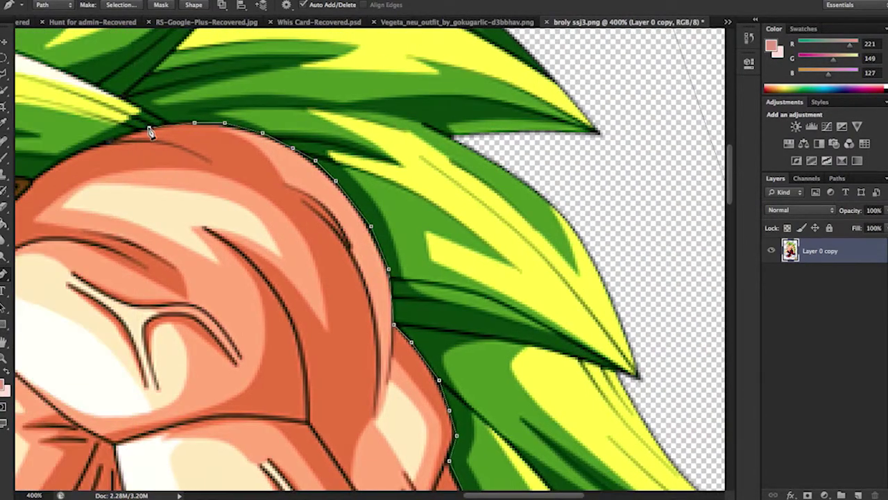
# - Continue the path over the front of the shoulder and the necklace cord to the base of the neck
pyautogui.click(98, 145)
pyautogui.click(40, 171)
pyautogui.hscroll(-5, 43, 175)
pyautogui.click(259, 186)
pyautogui.click(250, 186)
pyautogui.click(232, 186)
pyautogui.click(188, 172)
pyautogui.click(152, 164)
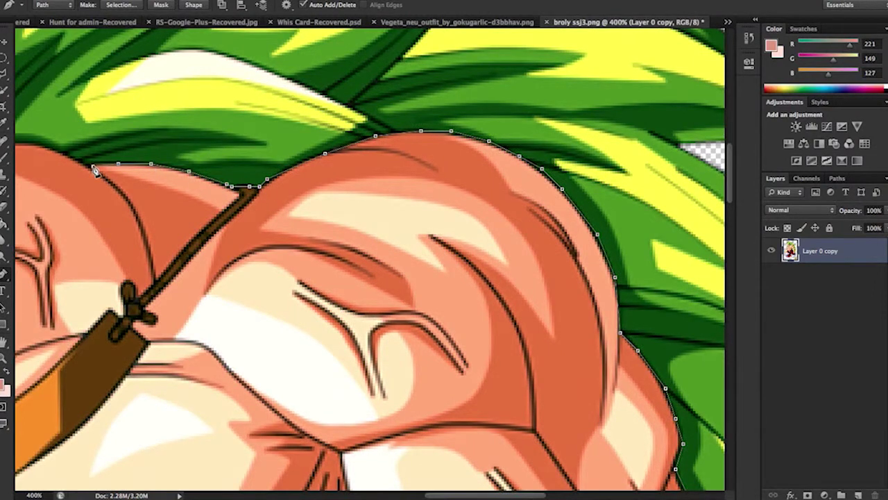
pyautogui.click(93, 166)
pyautogui.click(63, 151)
# - Trace the neck line up to the ear and around the ear's outer edge
pyautogui.moveTo(63, 150); pyautogui.dragTo(205, 244)
pyautogui.click(181, 237)
pyautogui.click(142, 234)
pyautogui.click(127, 236)
pyautogui.click(112, 194)
pyautogui.click(79, 169)
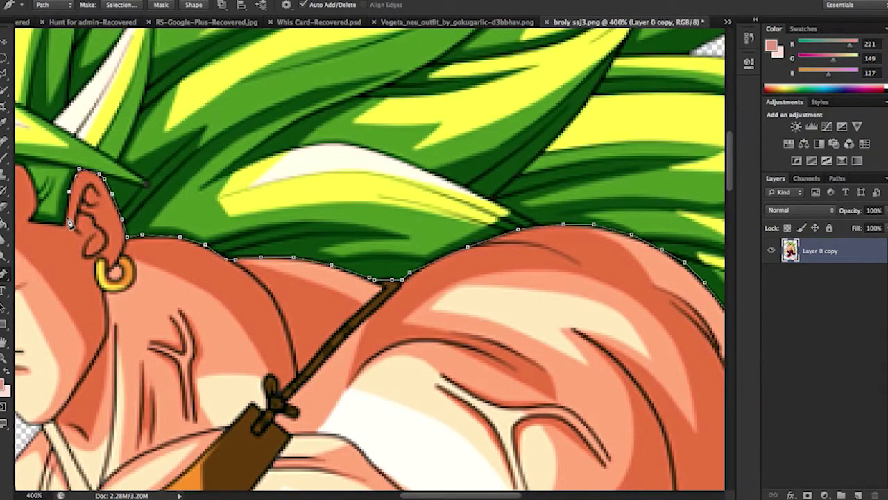
pyautogui.click(66, 224)
# - Trace around the sideburn in front of the ear and along the temple hairline
pyautogui.hscroll(-2, 70, 223)
pyautogui.click(79, 230)
pyautogui.click(85, 205)
pyautogui.click(79, 182)
pyautogui.click(64, 172)
pyautogui.click(46, 170)
pyautogui.hscroll(-3, 43, 172)
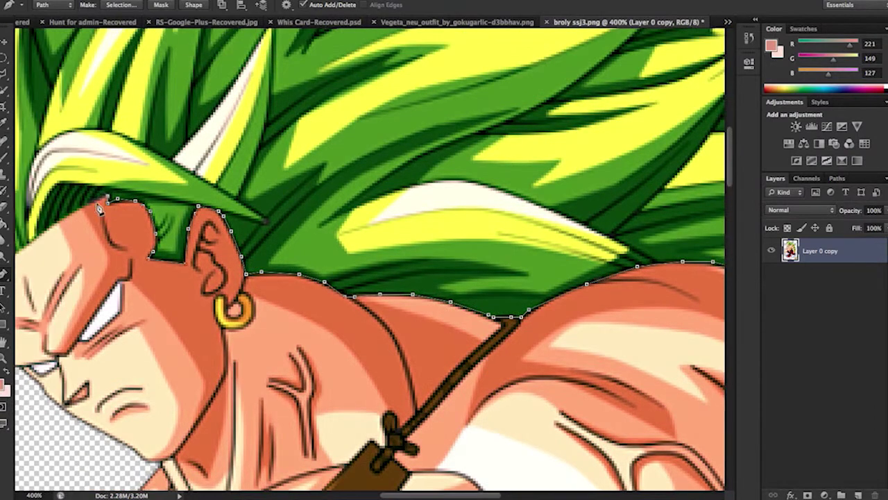
# - Trace the forehead hairline to the front of the brow and close the hair path at its starting point
pyautogui.click(94, 202)
pyautogui.click(64, 217)
pyautogui.click(44, 232)
pyautogui.hscroll(-5, 46, 233)
pyautogui.click(262, 259)
pyautogui.click(248, 270)
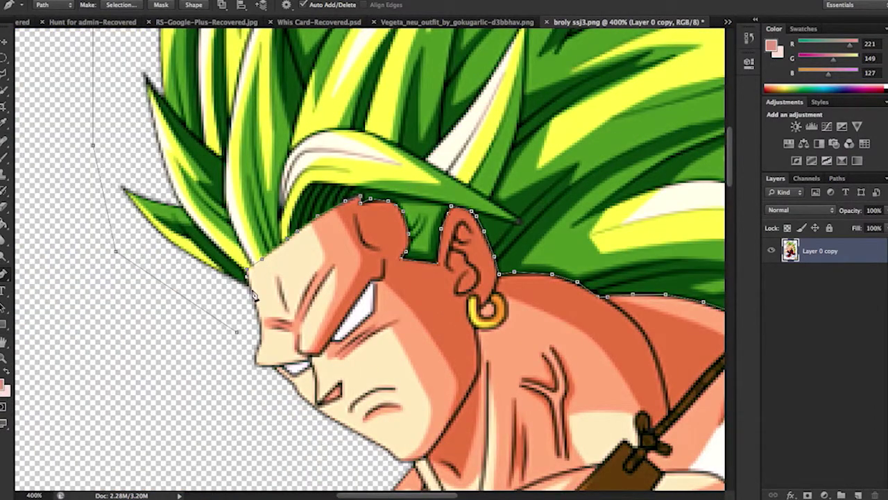
pyautogui.click(237, 333)
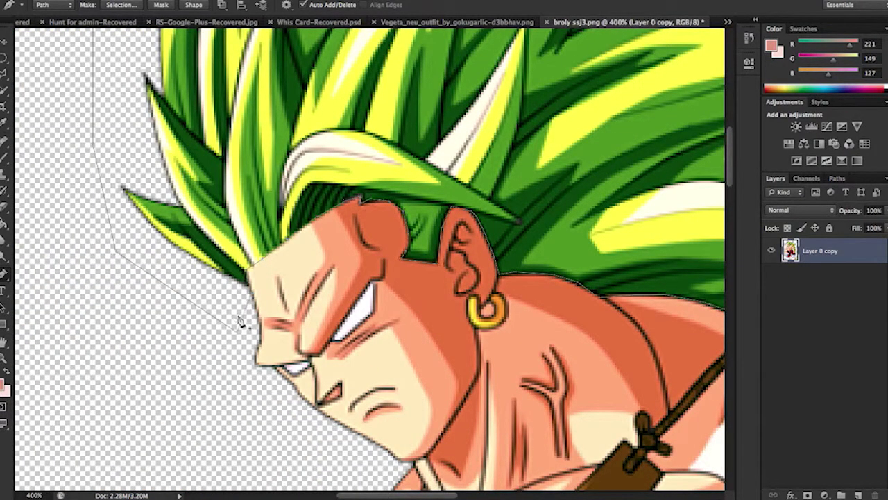
# - Convert the closed hair path into a new anti-aliased selection with a feather radius of 0 pixels
pyautogui.press('z')
pyautogui.keyDown('alt'); pyautogui.click(383, 258); pyautogui.keyUp('alt')
pyautogui.keyDown('alt'); pyautogui.click(383, 257); pyautogui.keyUp('alt')
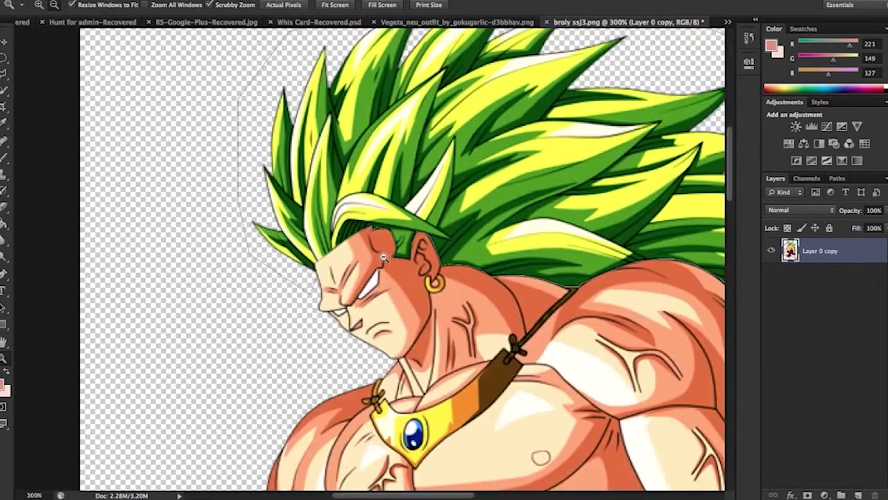
pyautogui.keyDown('alt'); pyautogui.click(383, 258); pyautogui.keyUp('alt')
pyautogui.keyDown('alt'); pyautogui.click(383, 258); pyautogui.keyUp('alt')
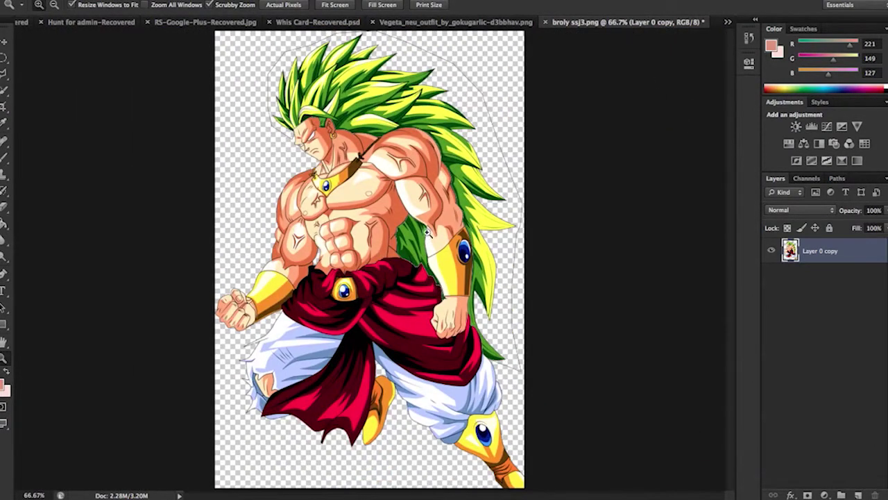
pyautogui.press('p')
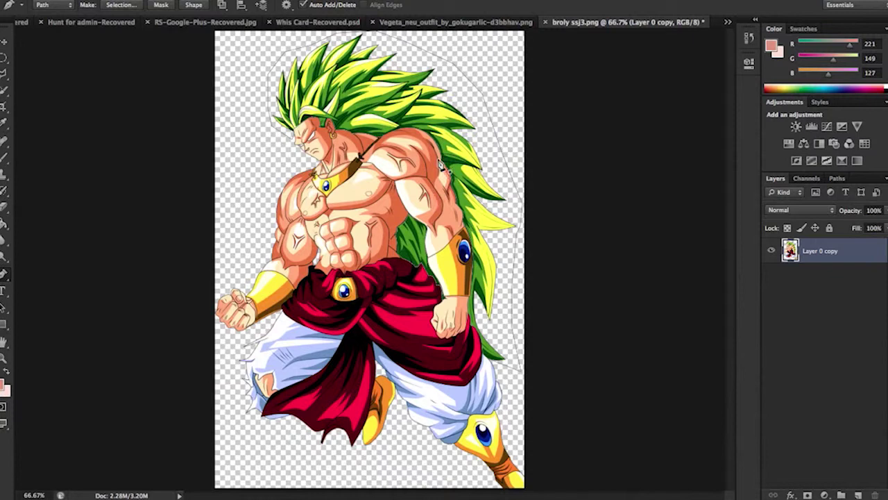
pyautogui.rightClick(388, 84)
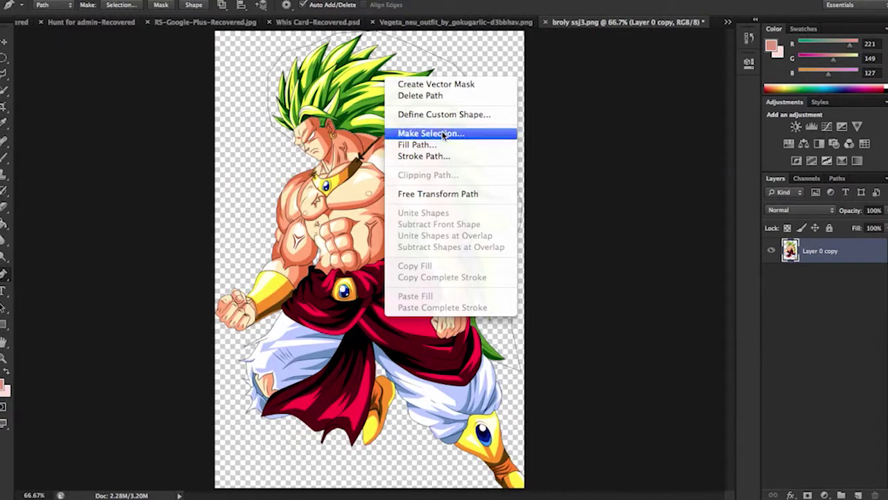
pyautogui.click(466, 135)
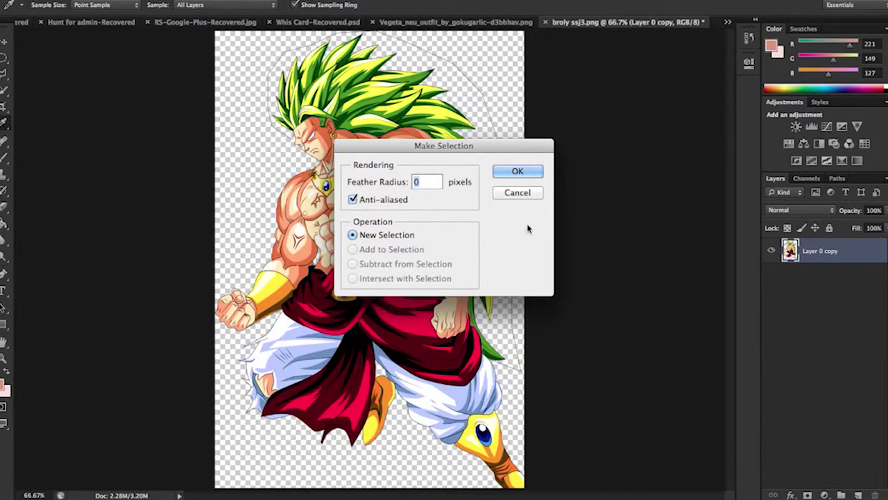
pyautogui.click(536, 175)
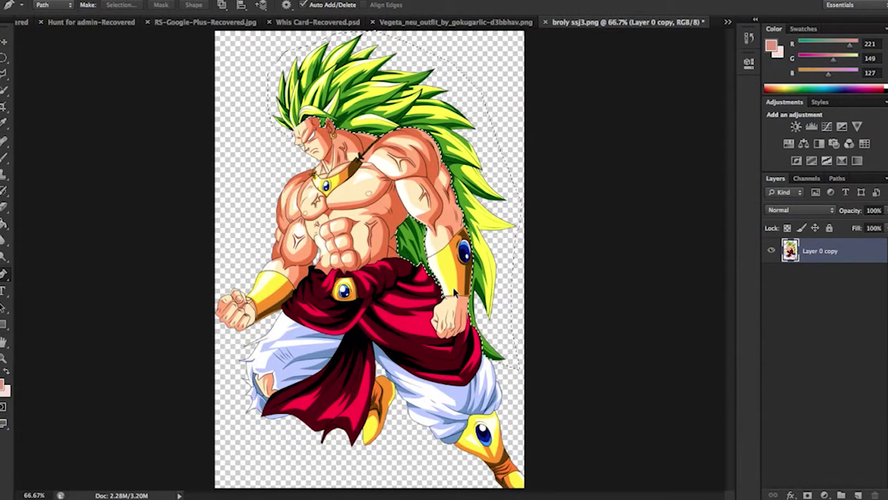
# - Place the selected hair on a new layer named Hair
pyautogui.hotkey('ctrl', 'shift', 'n')
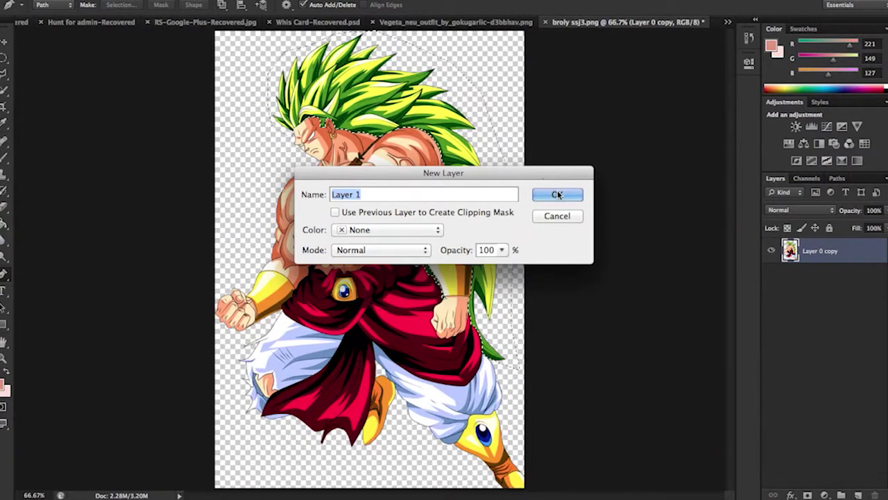
pyautogui.write('Hair')
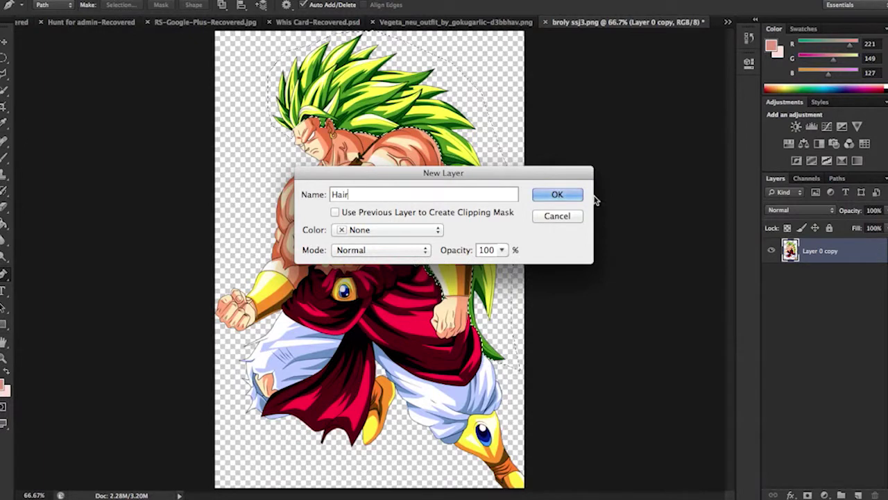
pyautogui.click(568, 195)
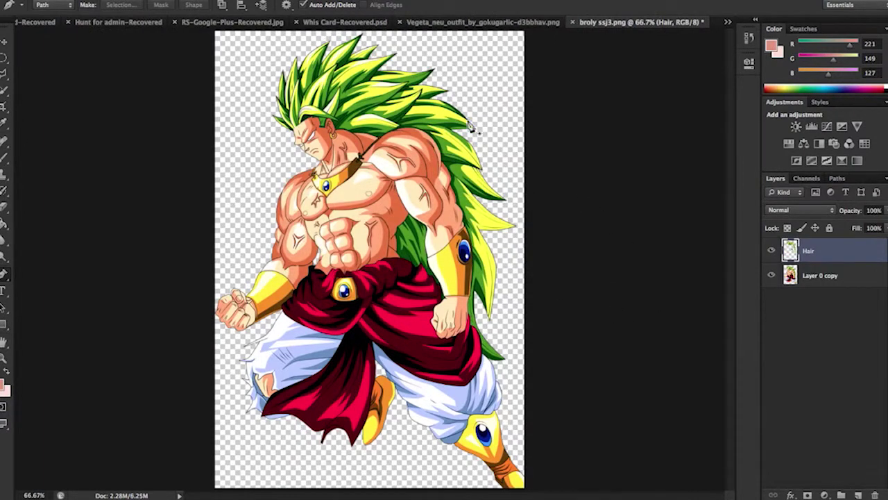
# - Recolour the Hair layer red with a colorized Hue/Saturation adjustment at hue 0 and saturation 100, slightly lowering the lightness
pyautogui.hotkey('ctrl', 'u')
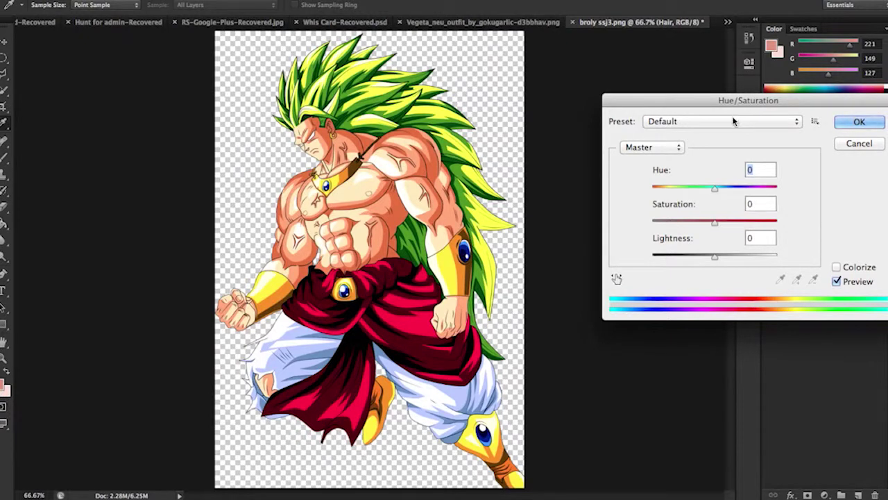
pyautogui.click(837, 268)
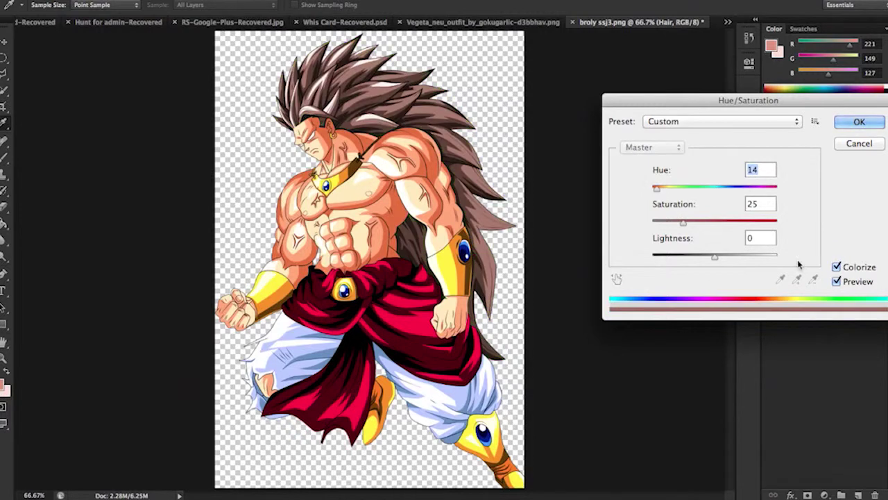
pyautogui.moveTo(735, 227); pyautogui.dragTo(798, 229)
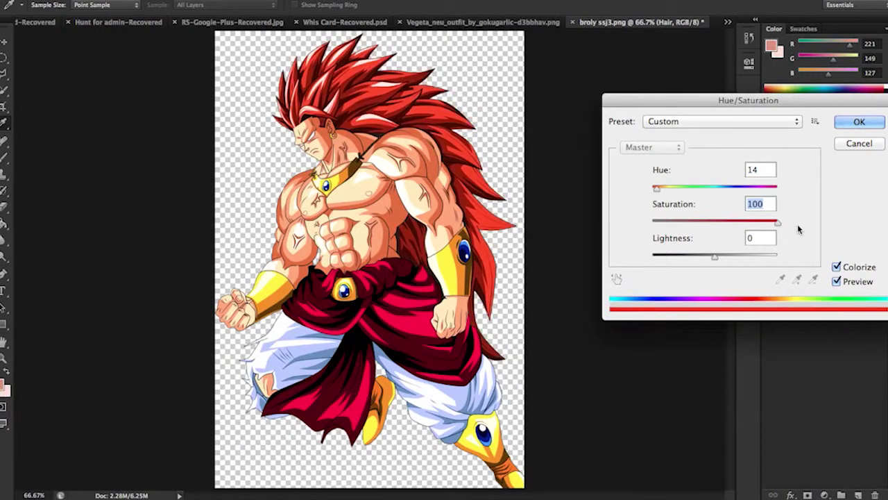
pyautogui.moveTo(657, 189); pyautogui.dragTo(645, 192)
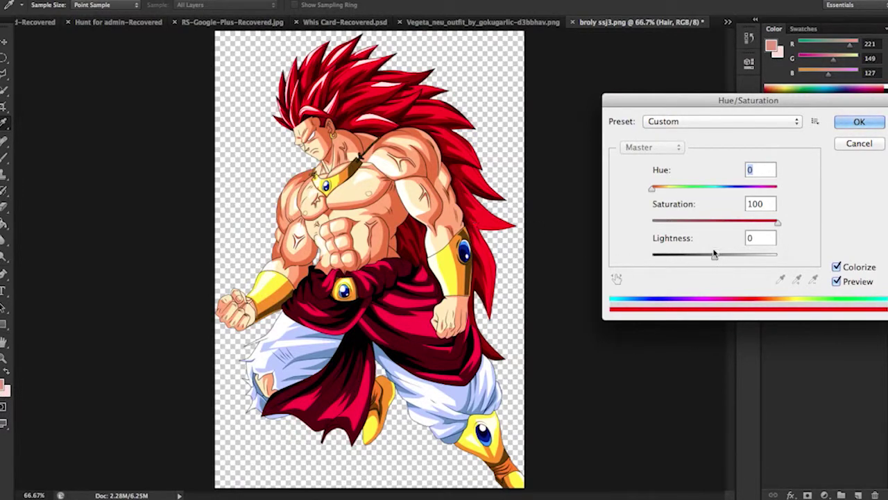
pyautogui.moveTo(716, 258); pyautogui.dragTo(707, 256)
pyautogui.click(859, 122)
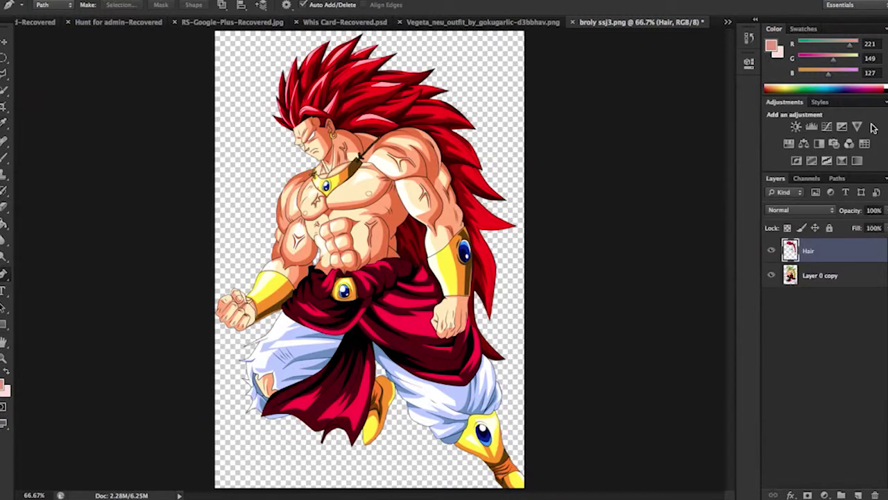
pyautogui.press('z')
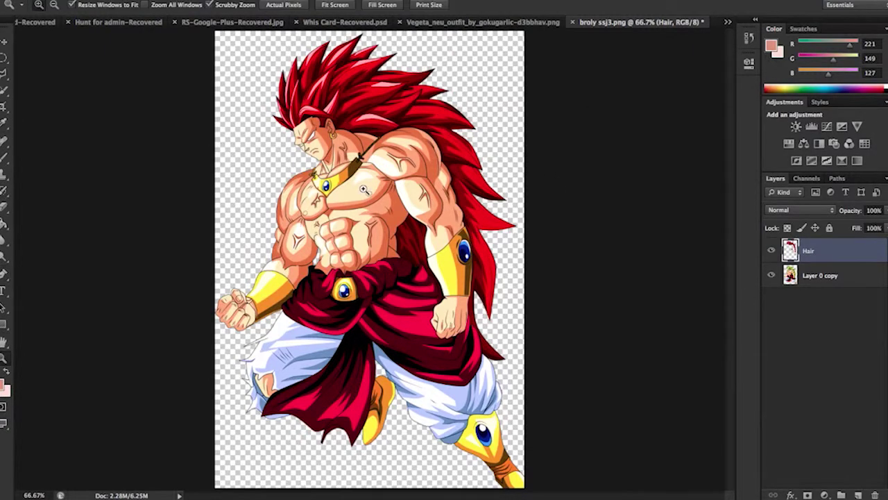
pyautogui.click(311, 139)
pyautogui.click(311, 139)
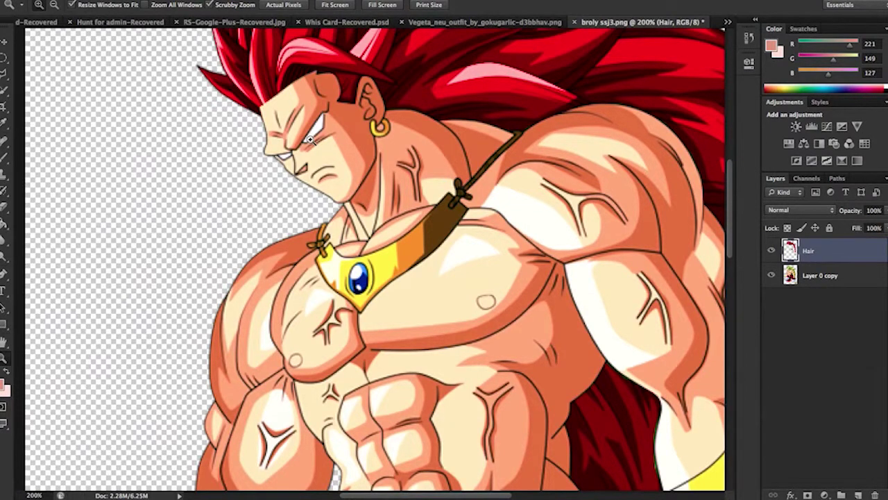
pyautogui.keyDown('alt'); pyautogui.click(311, 139); pyautogui.keyUp('alt')
pyautogui.keyDown('alt'); pyautogui.click(311, 139); pyautogui.keyUp('alt')
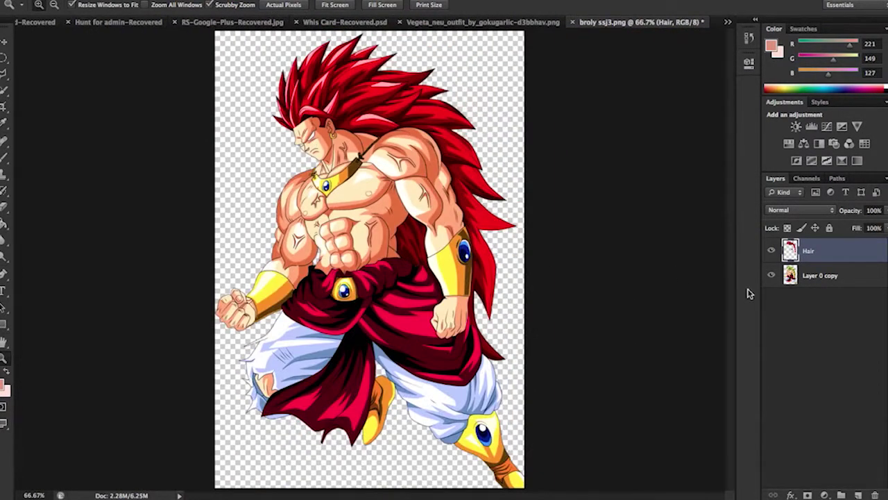
# - On Layer 0 copy, trace a Pen tool path around the blue gem on the knee guard
pyautogui.click(829, 281)
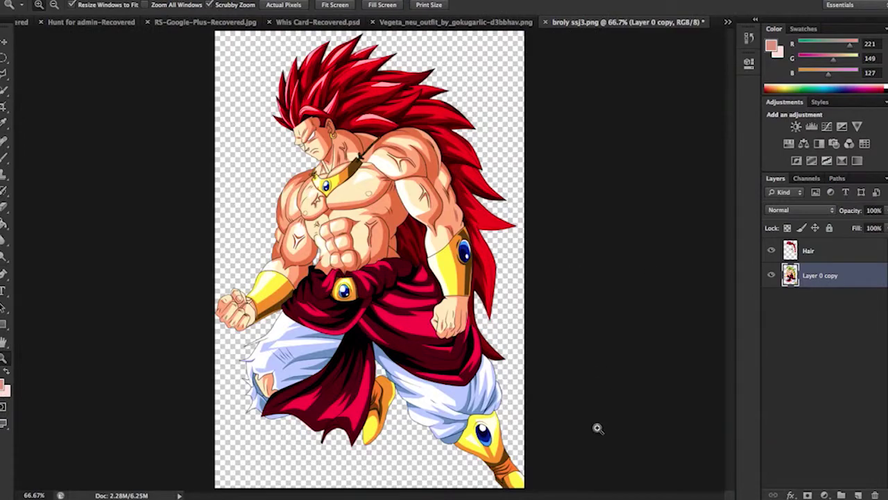
pyautogui.click(481, 429)
pyautogui.click(480, 429)
pyautogui.click(481, 429)
pyautogui.scroll(-4, 481, 429)
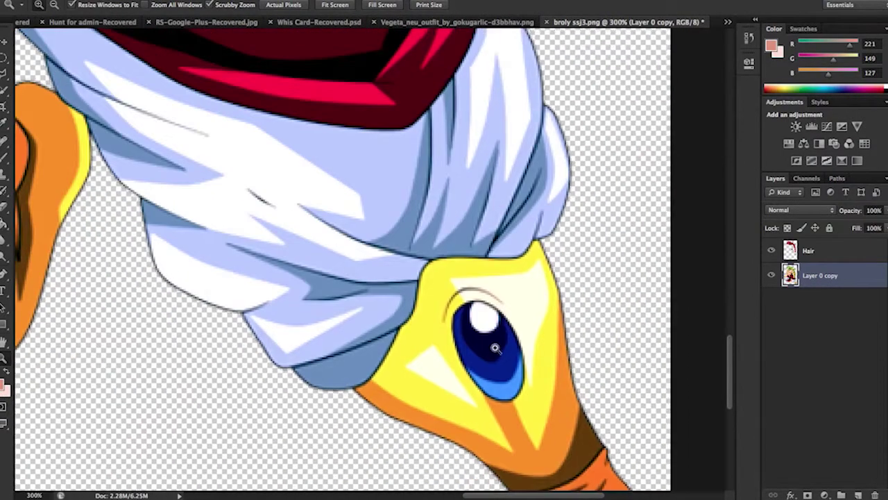
pyautogui.click(496, 348)
pyautogui.click(495, 348)
pyautogui.click(495, 348)
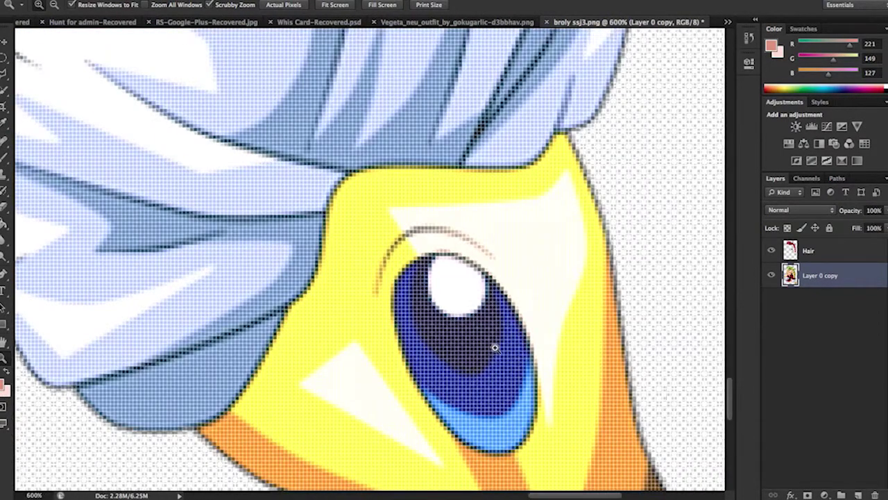
pyautogui.press('p')
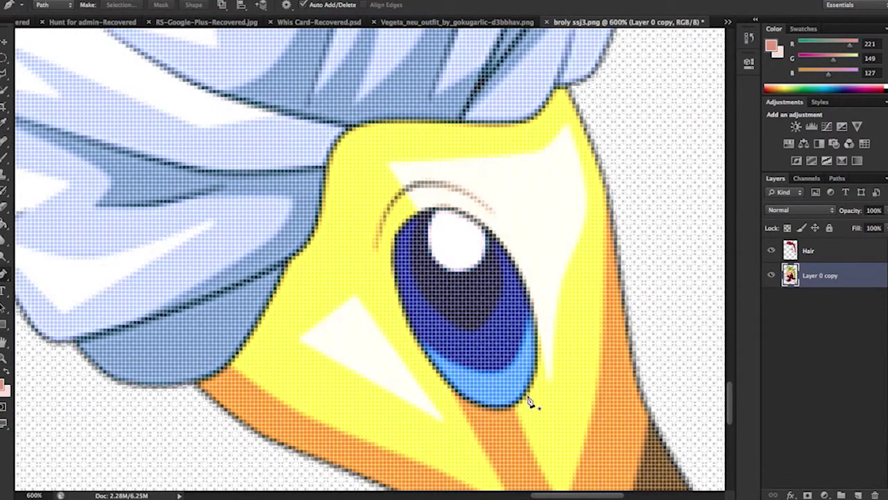
pyautogui.click(535, 336)
pyautogui.click(527, 295)
pyautogui.click(509, 252)
pyautogui.click(488, 226)
pyautogui.click(455, 209)
pyautogui.click(422, 211)
pyautogui.click(409, 222)
pyautogui.click(399, 237)
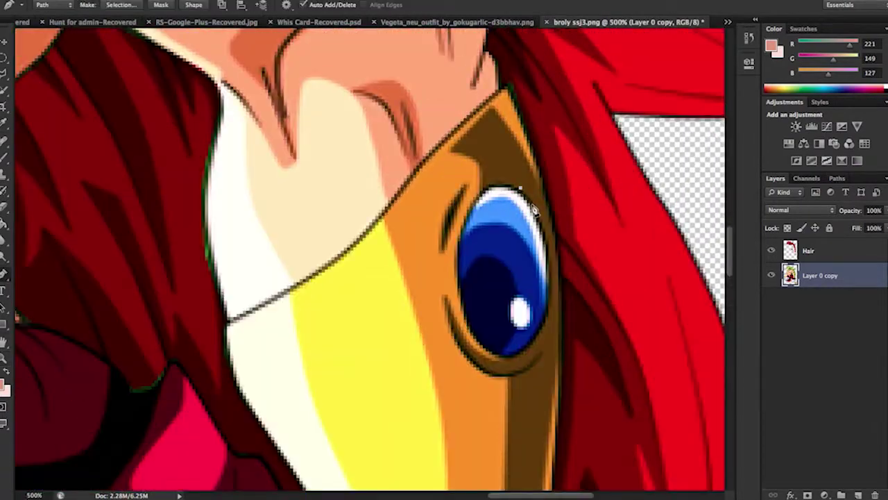
# - Trace paths around the remaining blue gems on the wristband, belt and necklace
pyautogui.click(550, 283)
pyautogui.click(531, 341)
pyautogui.click(496, 355)
pyautogui.click(461, 255)
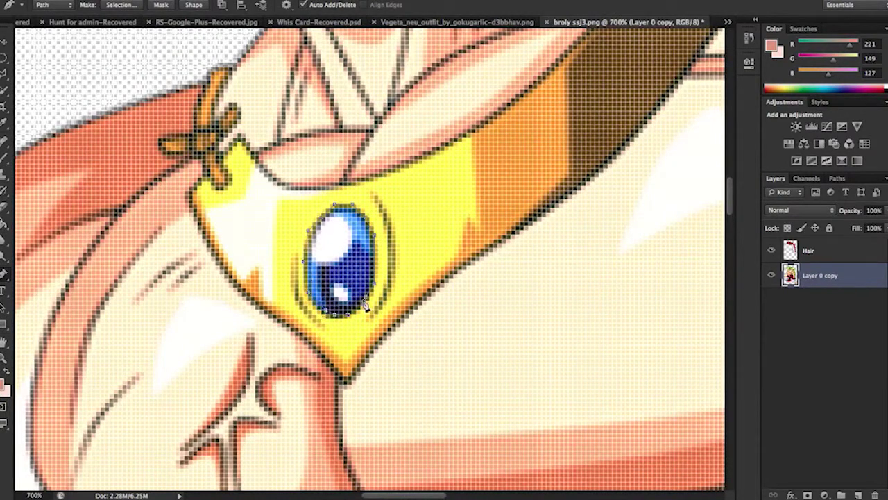
# - Convert the gem paths into a new anti-aliased selection with a feather radius of 0 pixels
pyautogui.keyDown('alt'); pyautogui.click(425, 277); pyautogui.keyUp('alt')
pyautogui.keyDown('alt'); pyautogui.click(425, 278); pyautogui.keyUp('alt')
pyautogui.keyDown('alt'); pyautogui.click(426, 278); pyautogui.keyUp('alt')
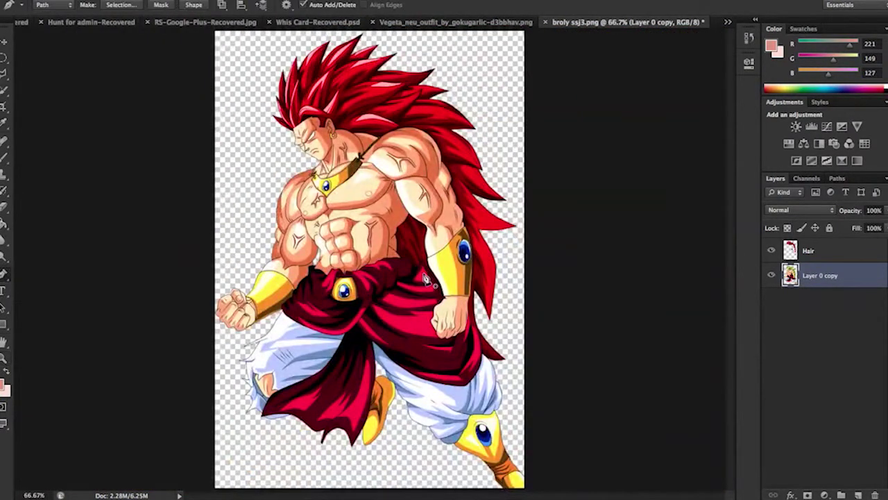
pyautogui.rightClick(465, 190)
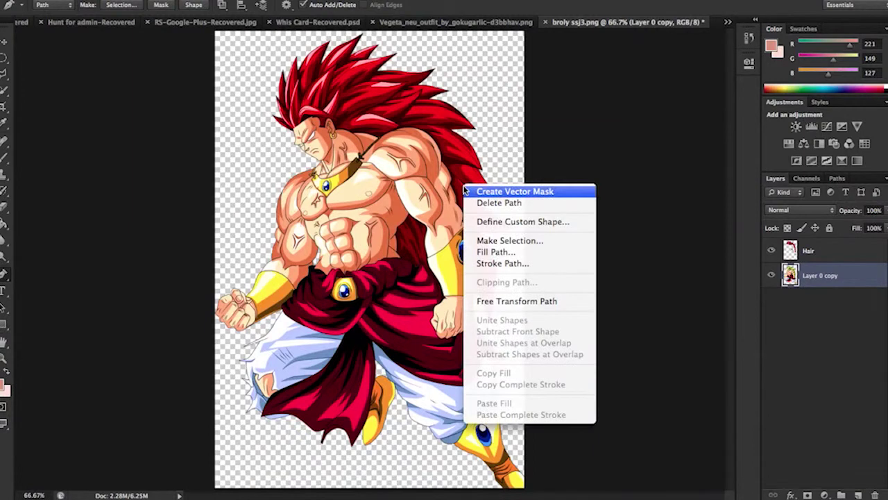
pyautogui.click(487, 240)
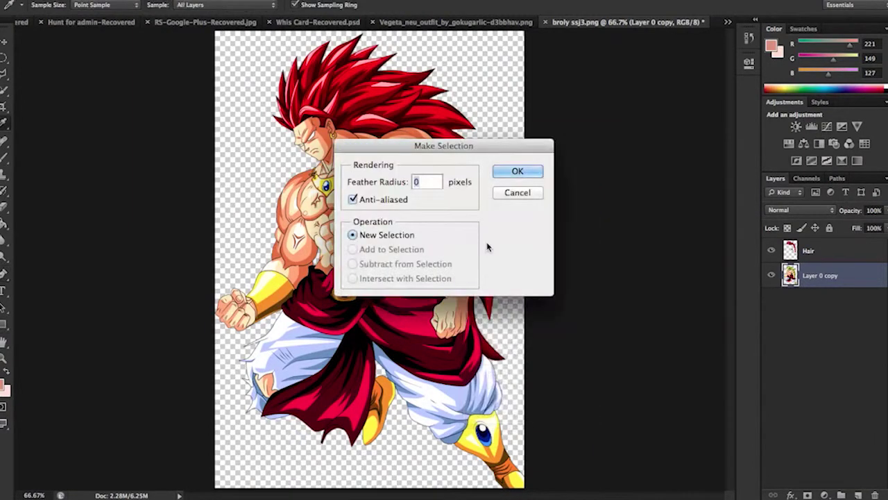
pyautogui.click(518, 172)
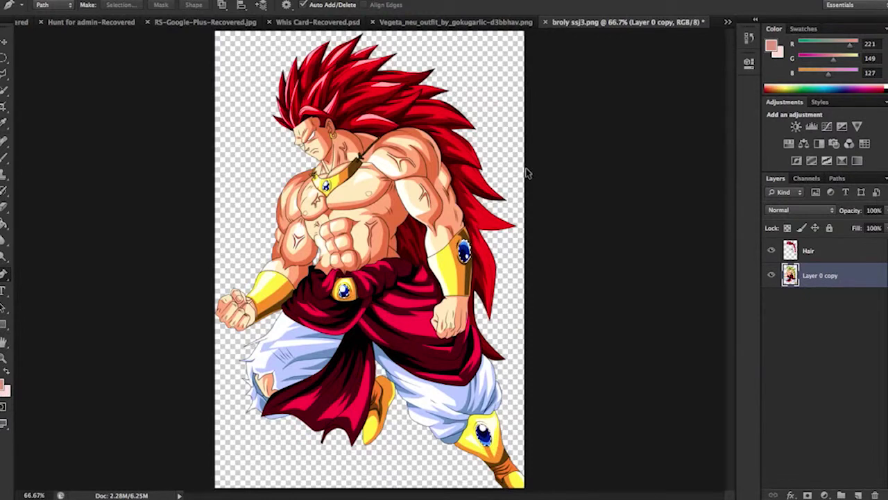
# - Place the selected gems on a new layer named Emralds
pyautogui.press('super+shift+n')
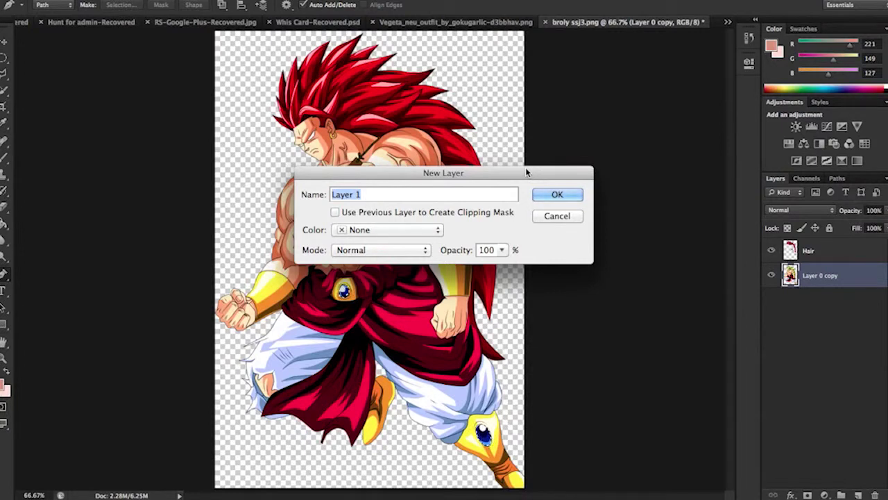
pyautogui.write('Emralds')
pyautogui.click(557, 193)
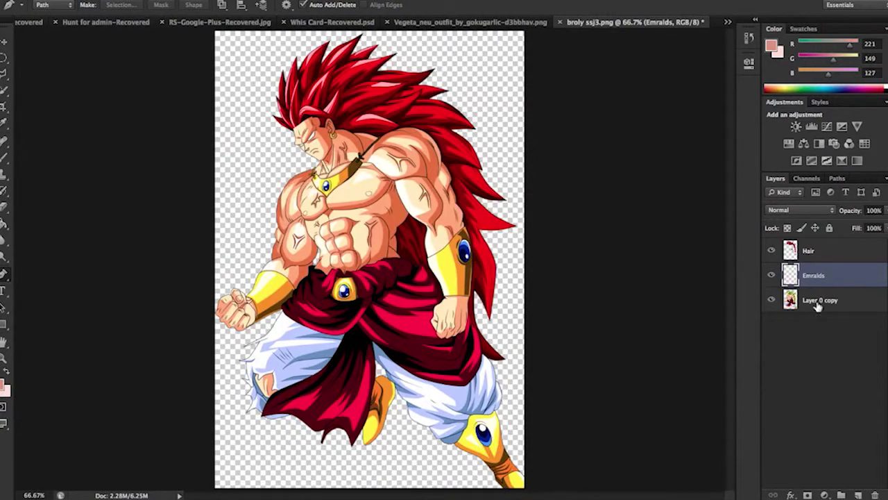
# - Colorize the Emralds layer red using Hue/Saturation with hue 0, saturation 100 and lightness +31
pyautogui.hotkey('ctrl', 'u')
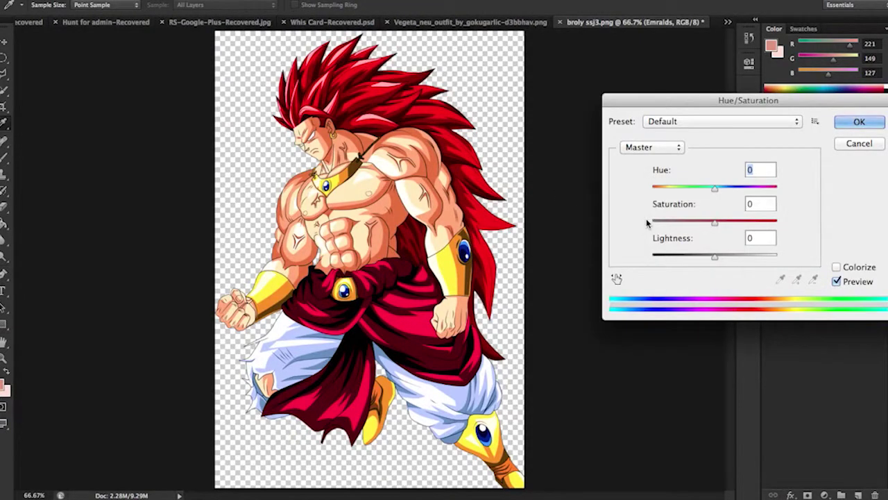
pyautogui.click(836, 267)
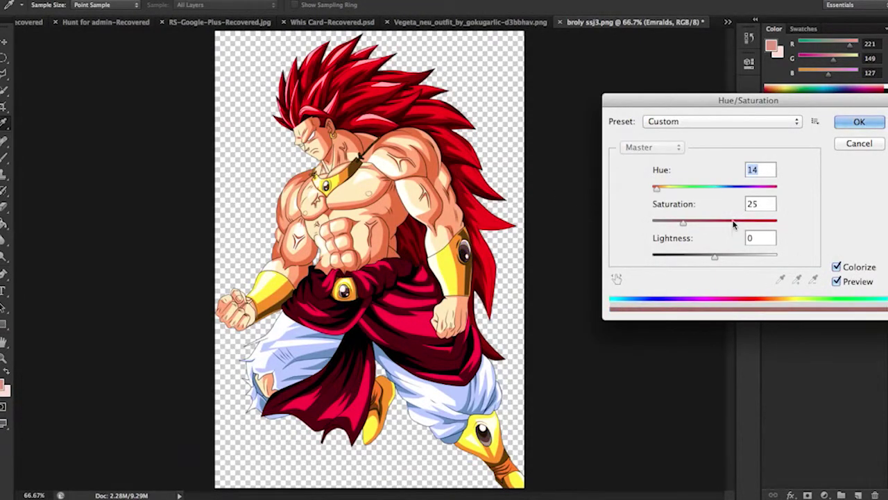
pyautogui.moveTo(737, 222); pyautogui.dragTo(796, 223)
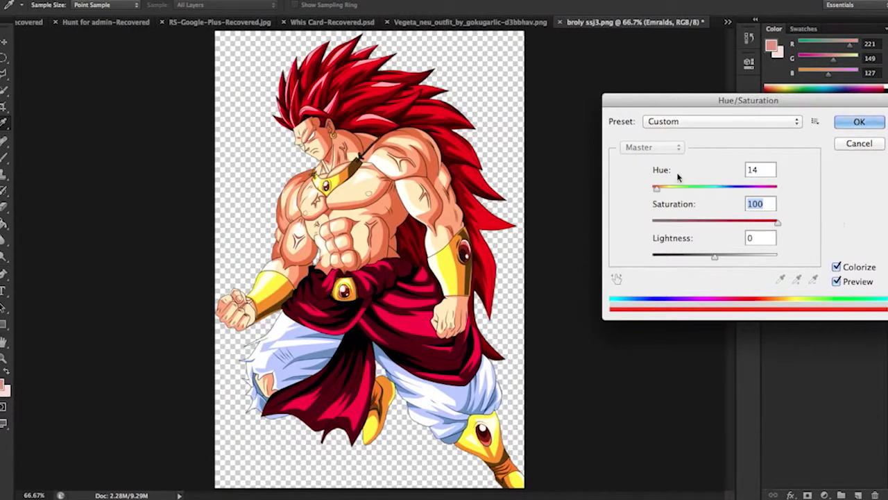
pyautogui.moveTo(656, 188); pyautogui.dragTo(652, 188)
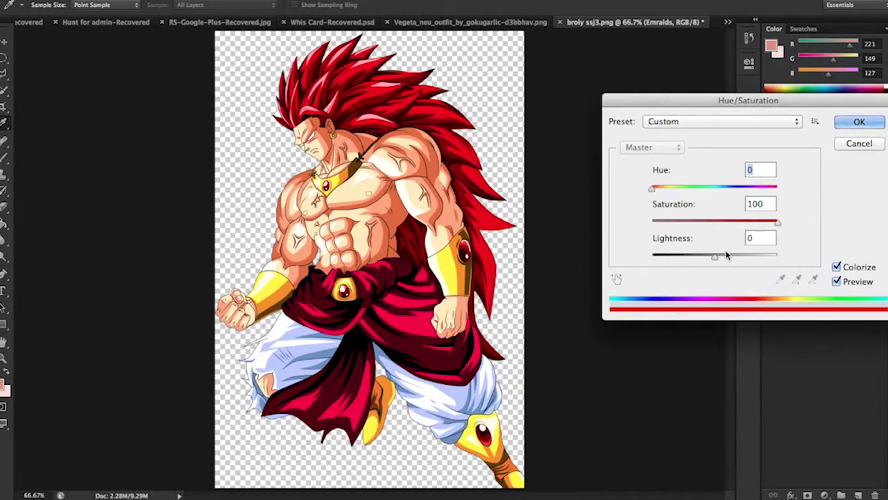
pyautogui.moveTo(726, 255); pyautogui.dragTo(736, 261)
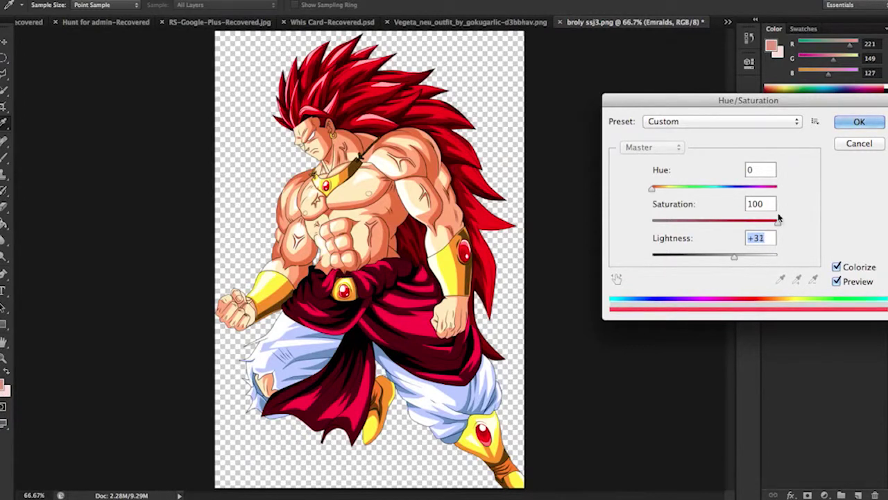
pyautogui.click(859, 122)
# - Merge all visible layers into one and enable a Drop Shadow effect on the merged layer
pyautogui.click(811, 254)
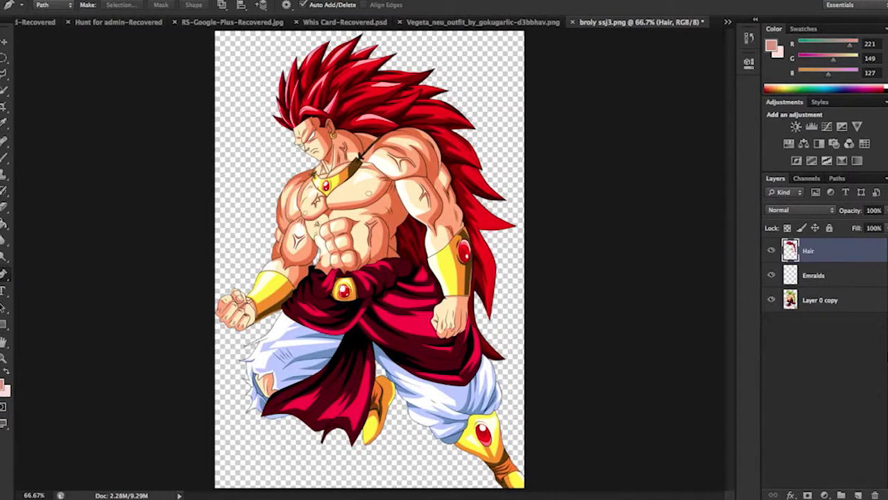
pyautogui.hotkey('ctrl', 'shift', 'e')
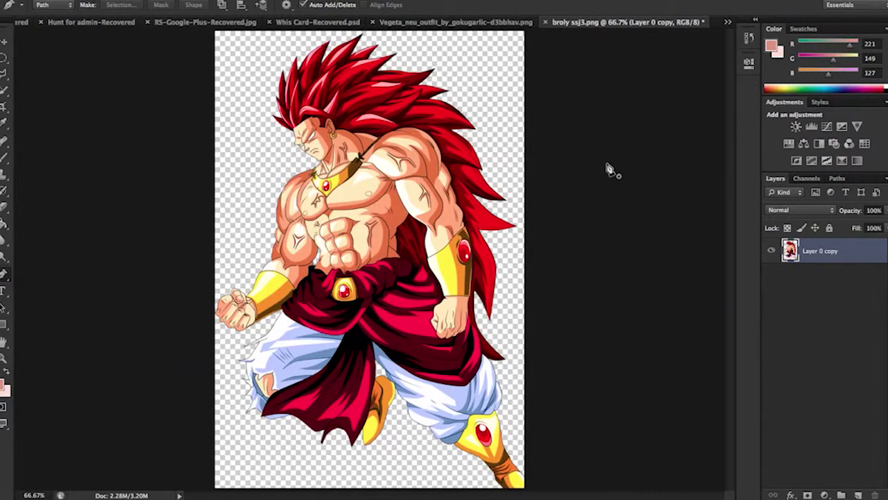
pyautogui.rightClick(811, 254)
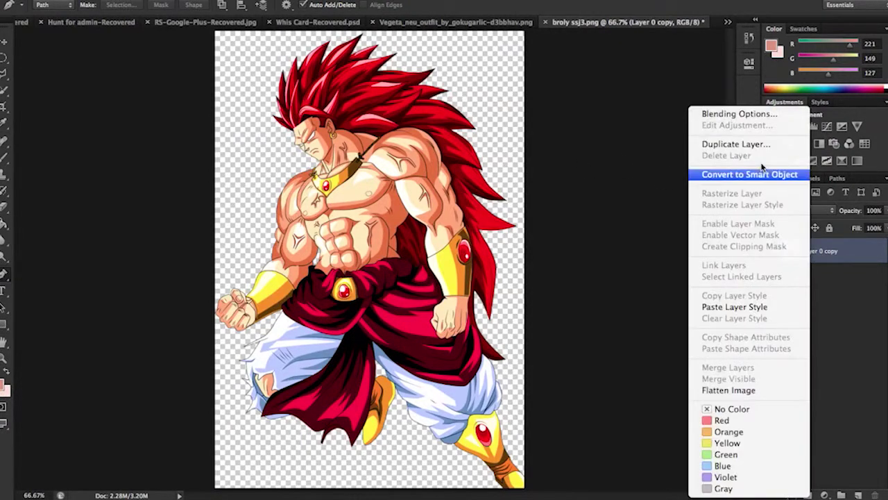
pyautogui.click(748, 119)
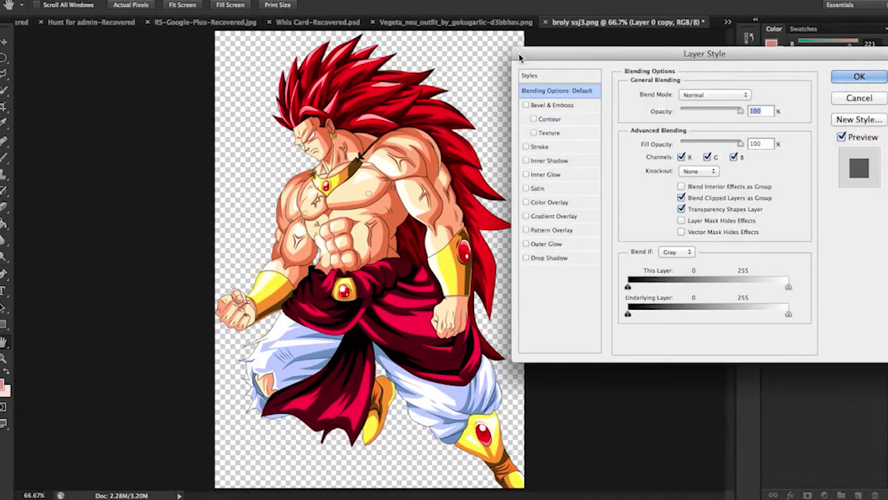
pyautogui.click(549, 258)
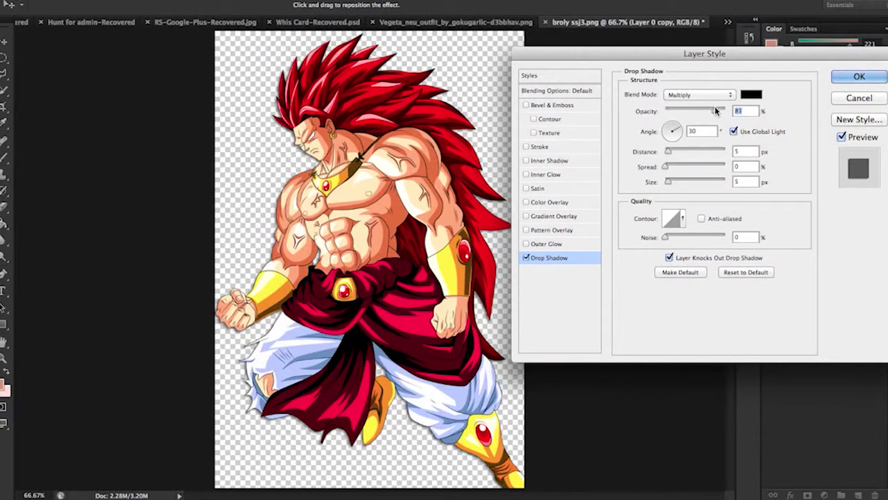
# - Set the drop shadow to 94% opacity, 41 px distance, 0% spread and 1 px size
pyautogui.moveTo(716, 108); pyautogui.dragTo(722, 108)
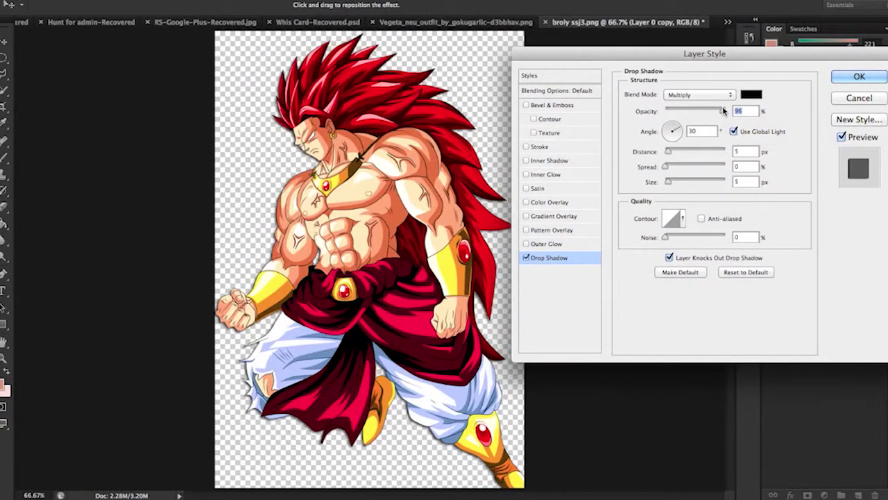
pyautogui.click(691, 152)
pyautogui.moveTo(693, 154); pyautogui.dragTo(690, 152)
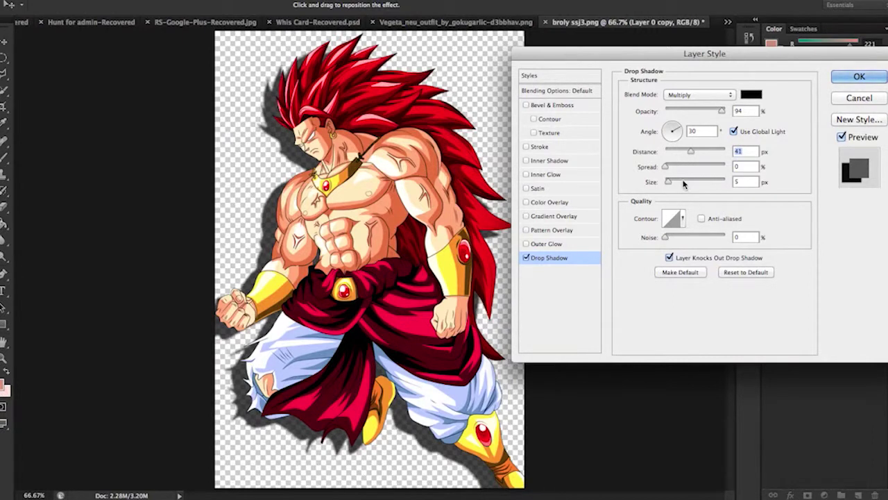
pyautogui.moveTo(684, 184); pyautogui.dragTo(662, 168)
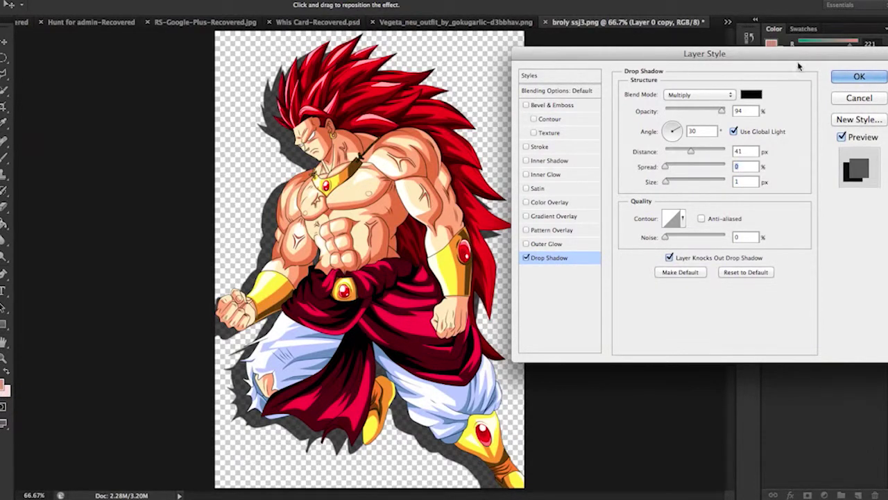
pyautogui.click(860, 76)
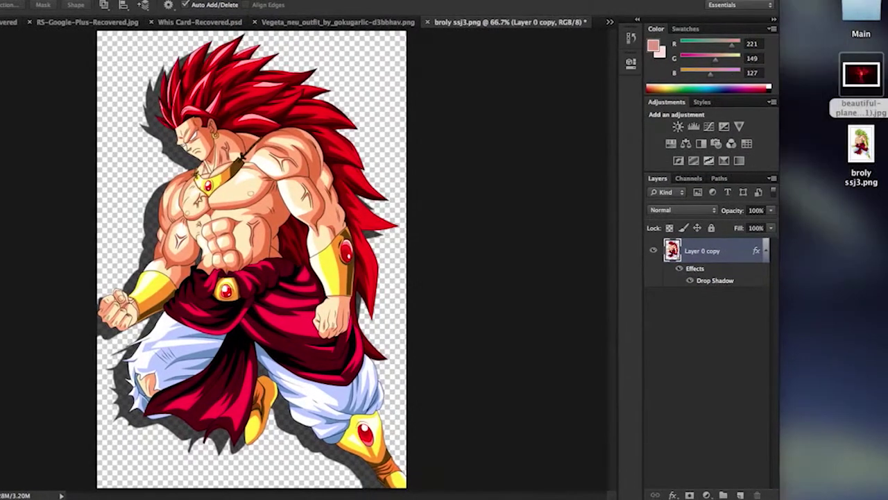
# - Place the red space wallpaper image from the desktop into the document and scale it to about 35% so it covers the canvas
pyautogui.moveTo(874, 80); pyautogui.dragTo(378, 201)
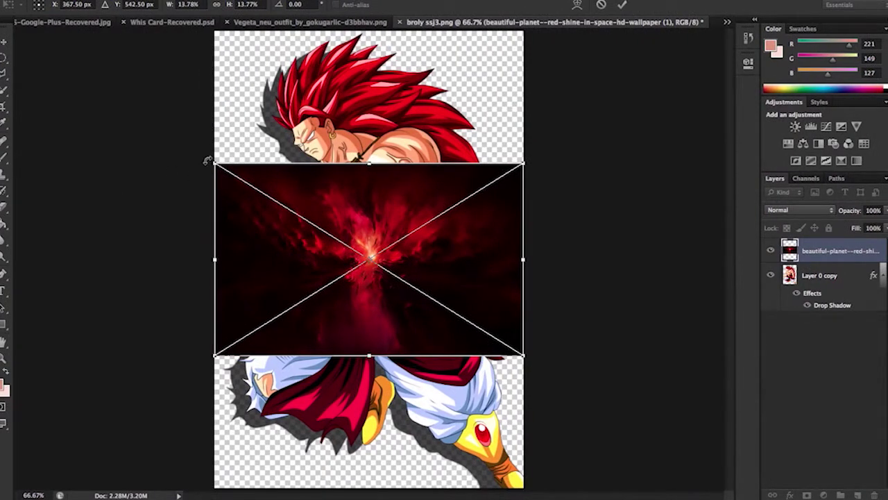
pyautogui.moveTo(211, 159); pyautogui.dragTo(14, 28)
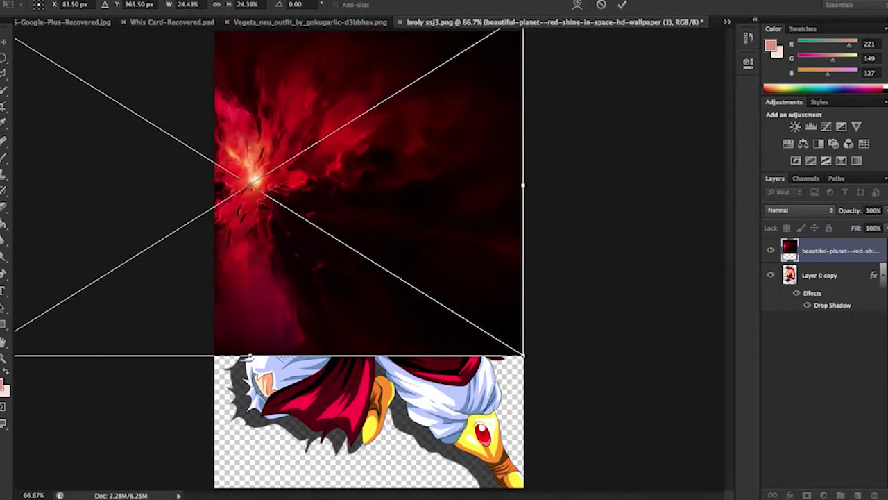
pyautogui.moveTo(524, 356); pyautogui.dragTo(725, 479)
pyautogui.moveTo(511, 261)
pyautogui.mouseDown()
pyautogui.moveTo(508, 286)
pyautogui.moveTo(506, 262)
pyautogui.mouseUp()
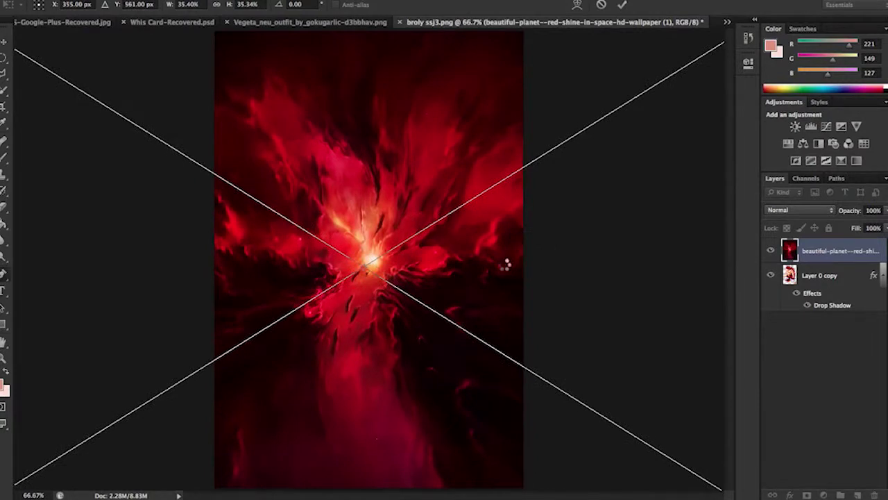
pyautogui.press('Return')
# - Move the red space wallpaper layer beneath Layer 0 copy so it serves as the background
pyautogui.press('z')
pyautogui.keyDown('alt'); pyautogui.click(505, 264); pyautogui.keyUp('alt')
pyautogui.keyDown('alt'); pyautogui.click(505, 264); pyautogui.keyUp('alt')
pyautogui.press('v')
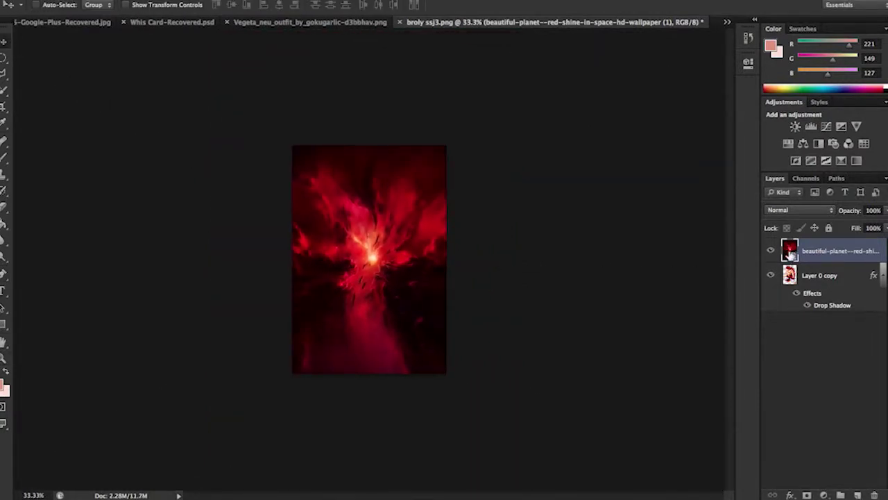
pyautogui.moveTo(790, 253); pyautogui.dragTo(793, 307)
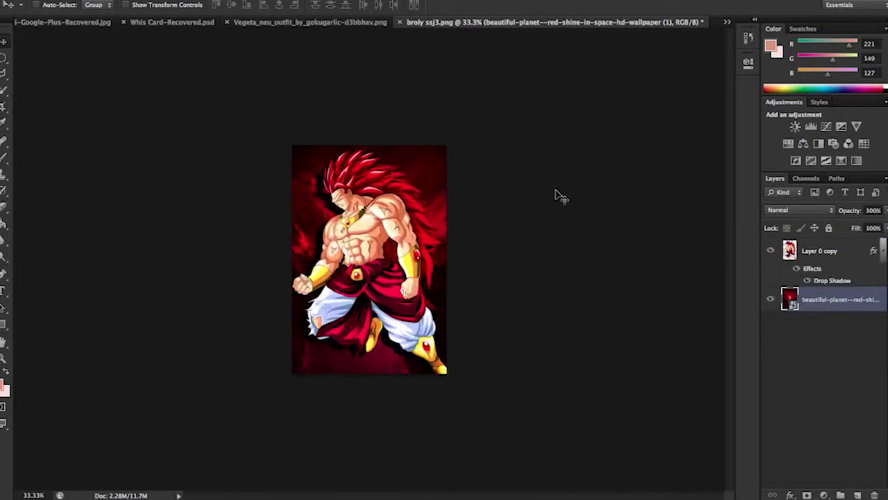